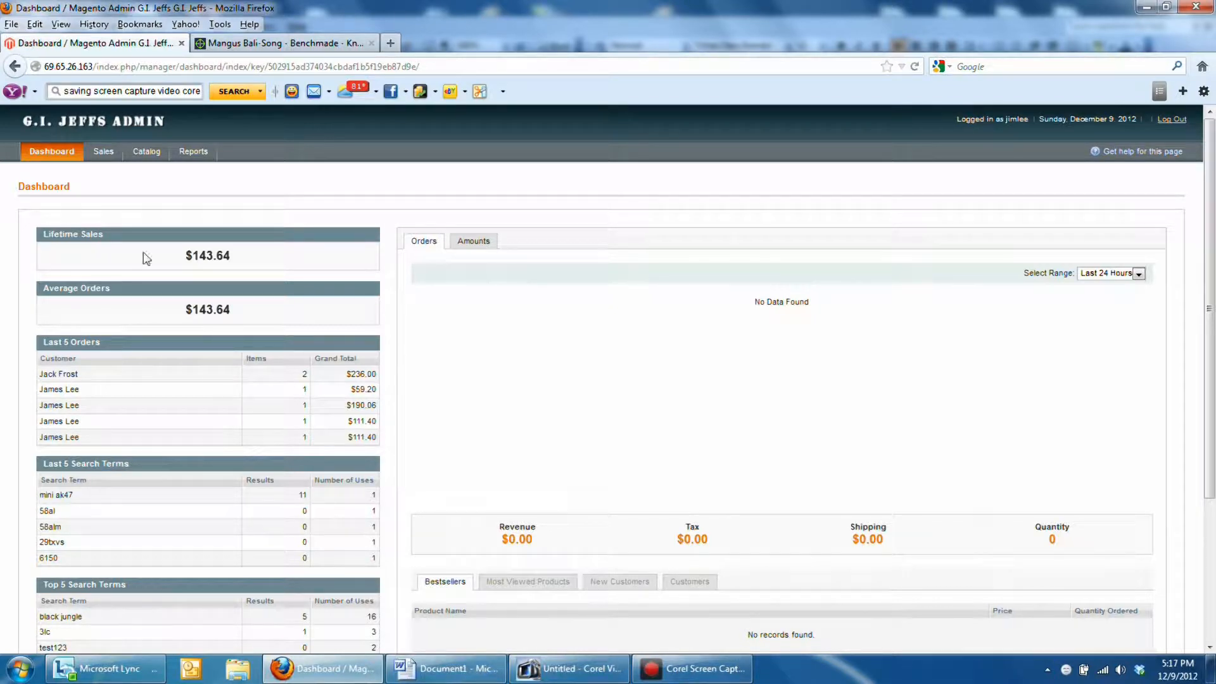
# Step: Open the catalog's product management page and look through the list of existing products
pyautogui.moveTo(152, 149)
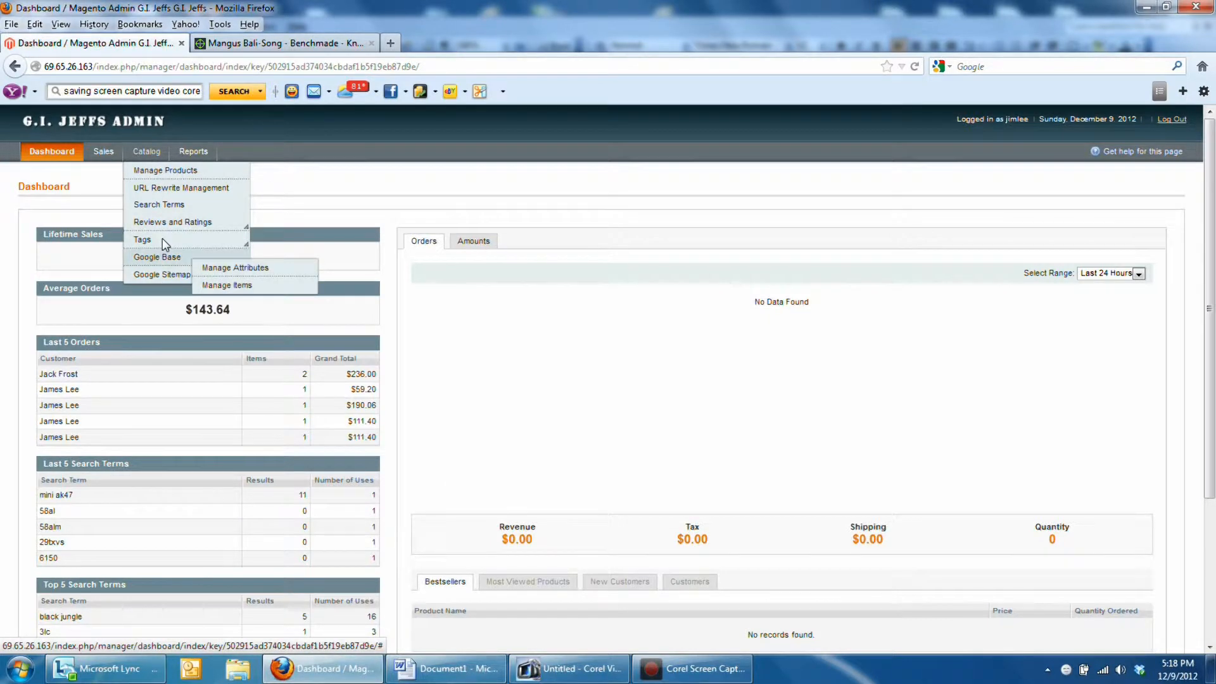
pyautogui.click(166, 175)
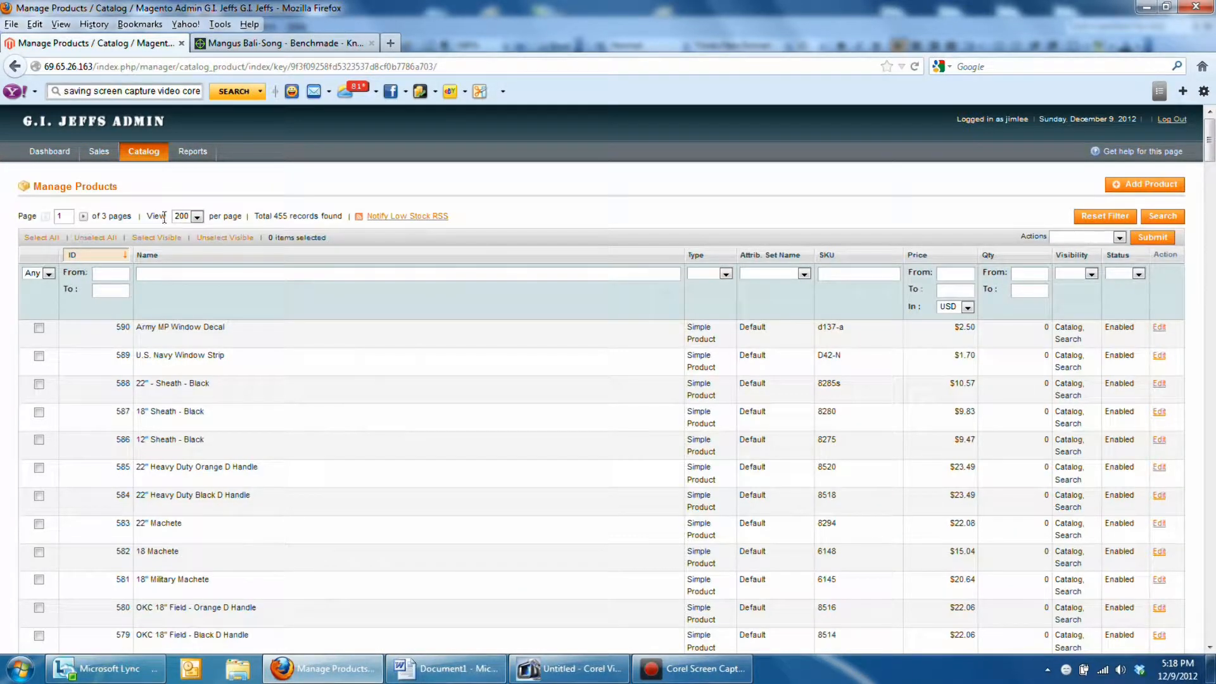
pyautogui.scroll(-3, 354, 399)
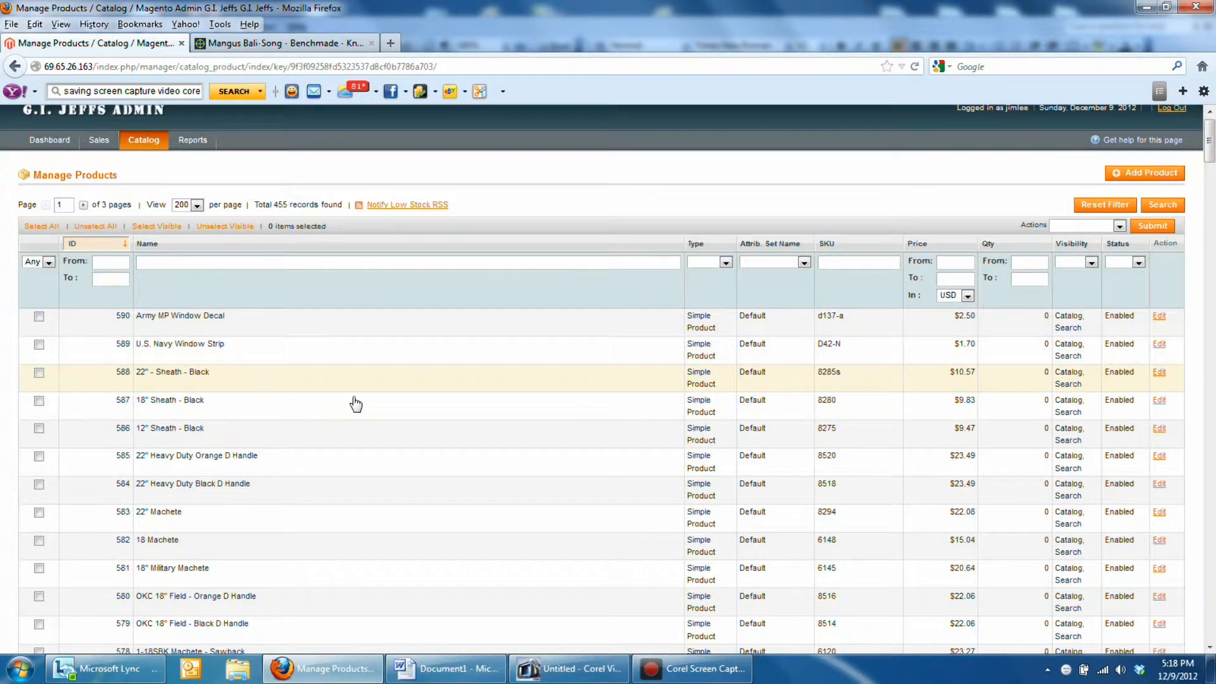
pyautogui.scroll(-5, 354, 406)
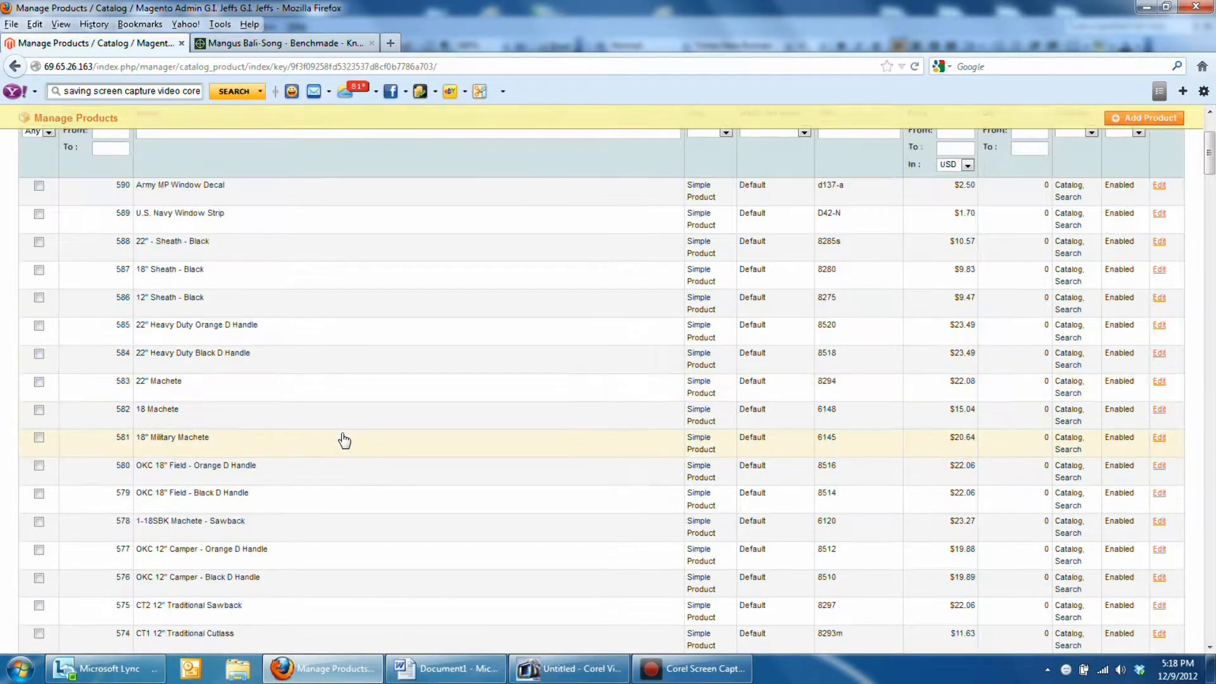
pyautogui.scroll(5, 344, 440)
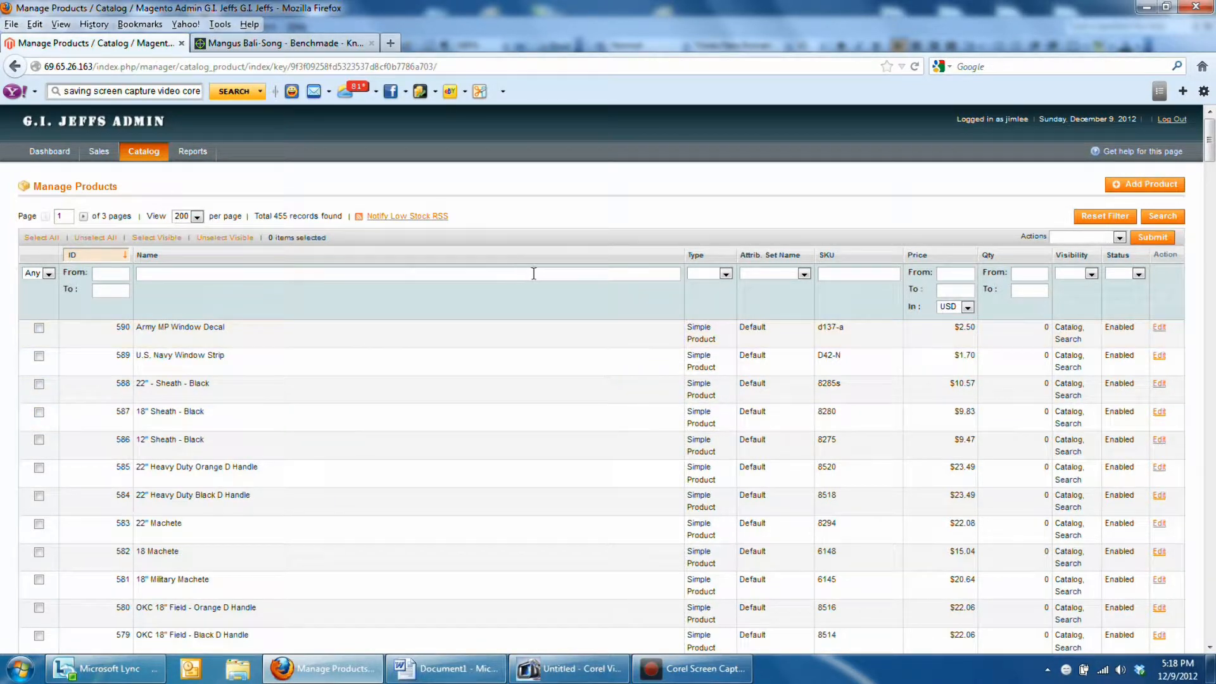
# Step: Start a new product with the Default attribute set and the Simple Product type
pyautogui.click(1147, 186)
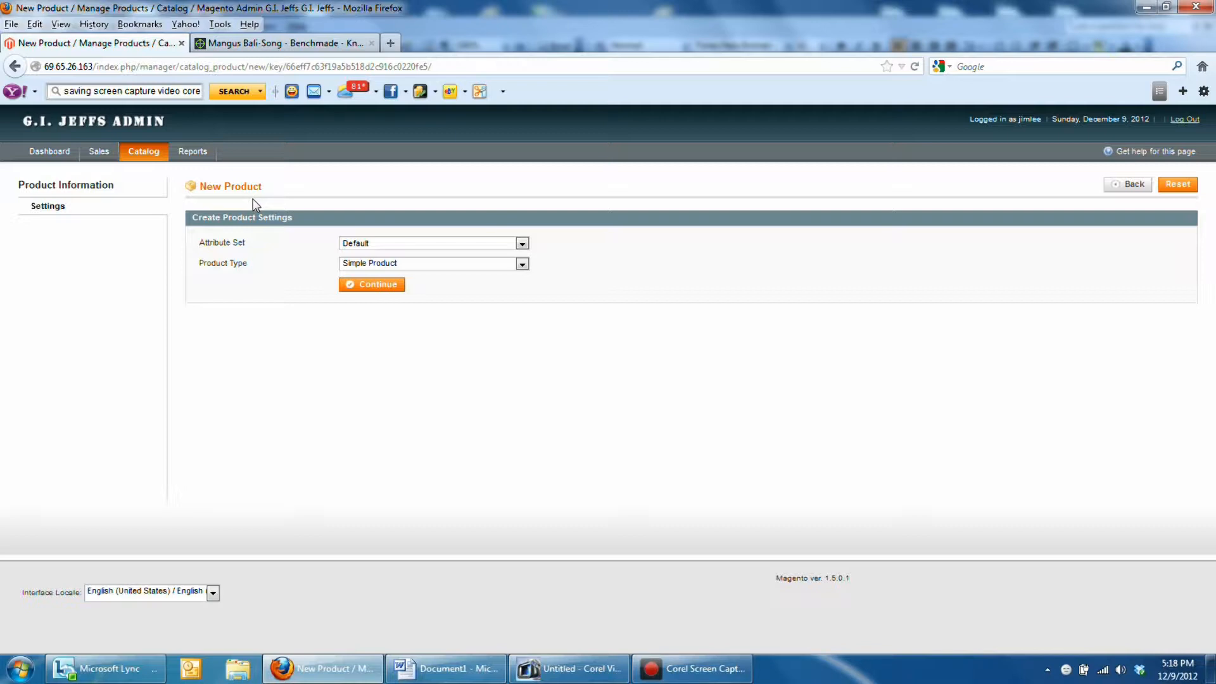
pyautogui.click(389, 266)
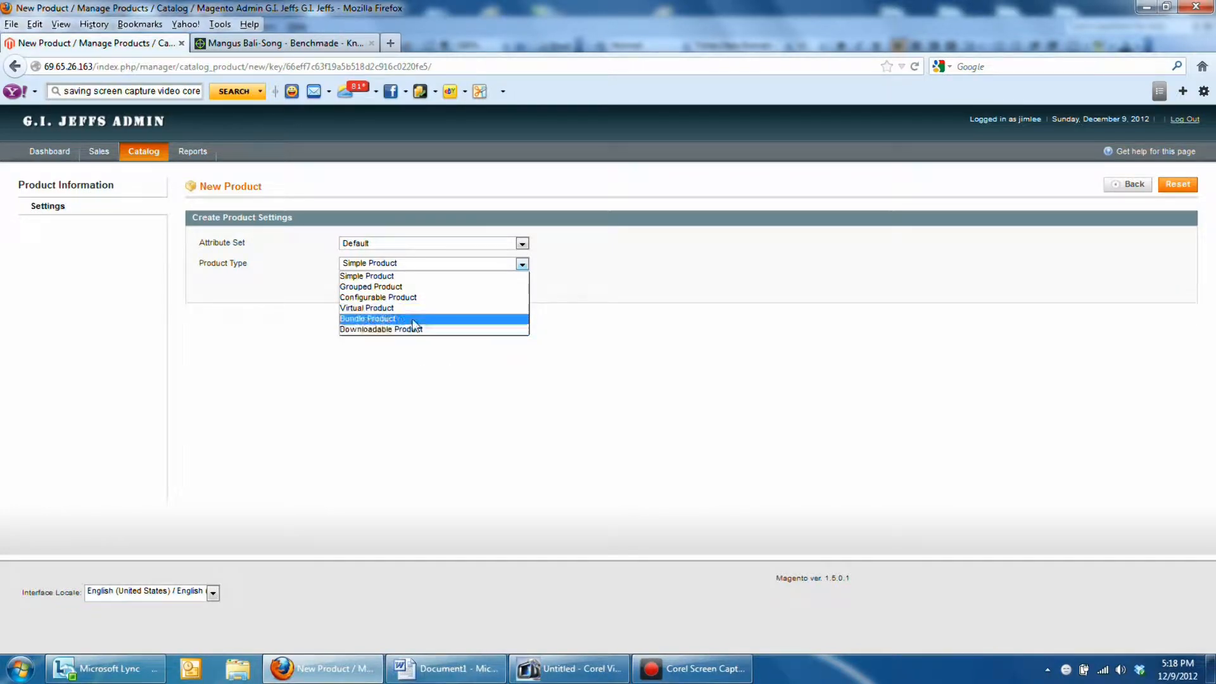
pyautogui.click(391, 277)
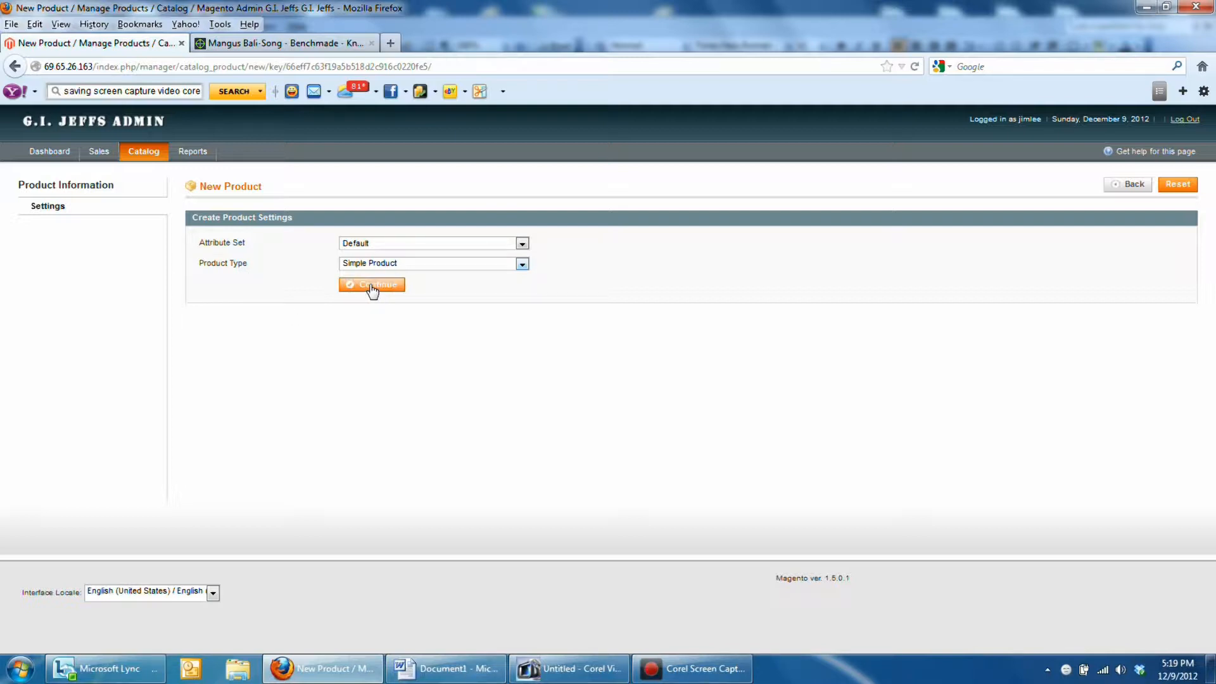
pyautogui.click(372, 286)
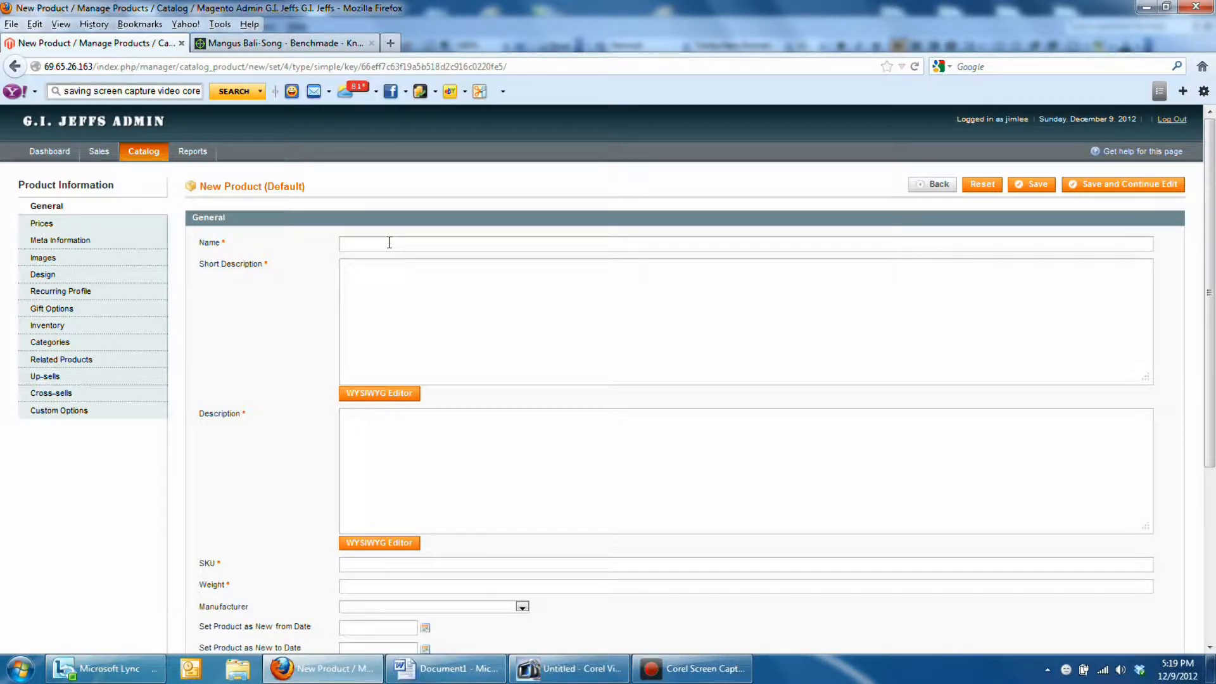
# Step: Name the new product "Bone Handled Folding Knife" and go to its short description
pyautogui.write('Bone Ha')
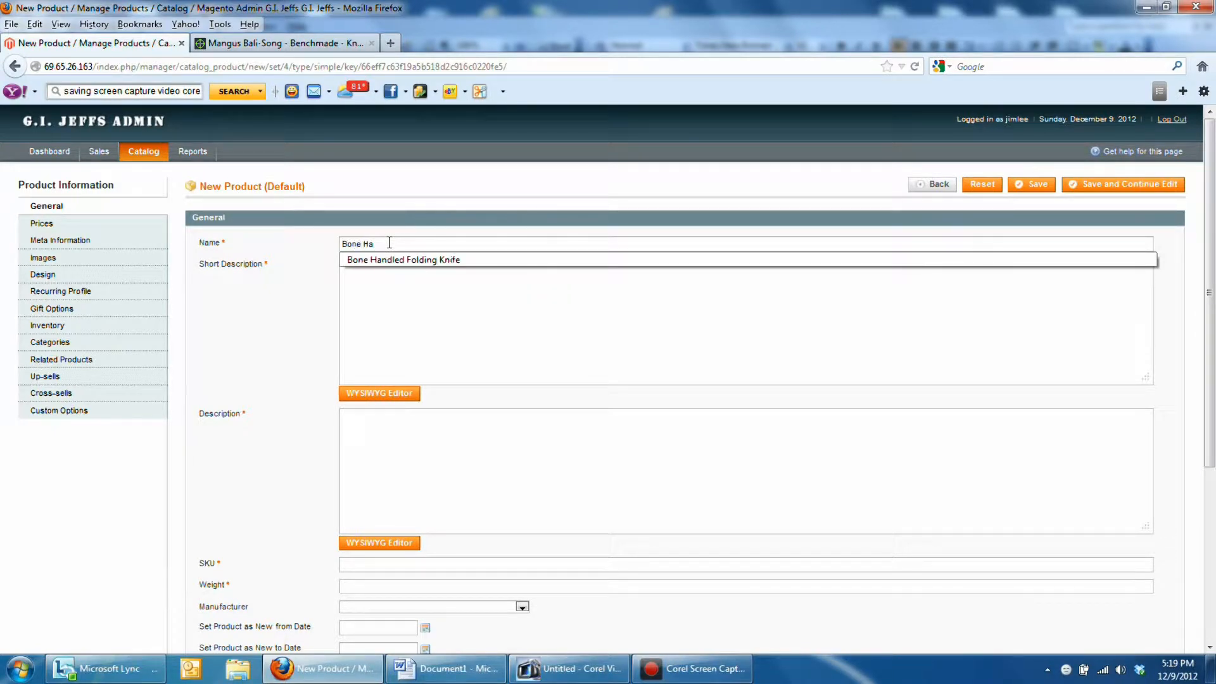
pyautogui.write('ndled Folding Knife')
pyautogui.click(384, 297)
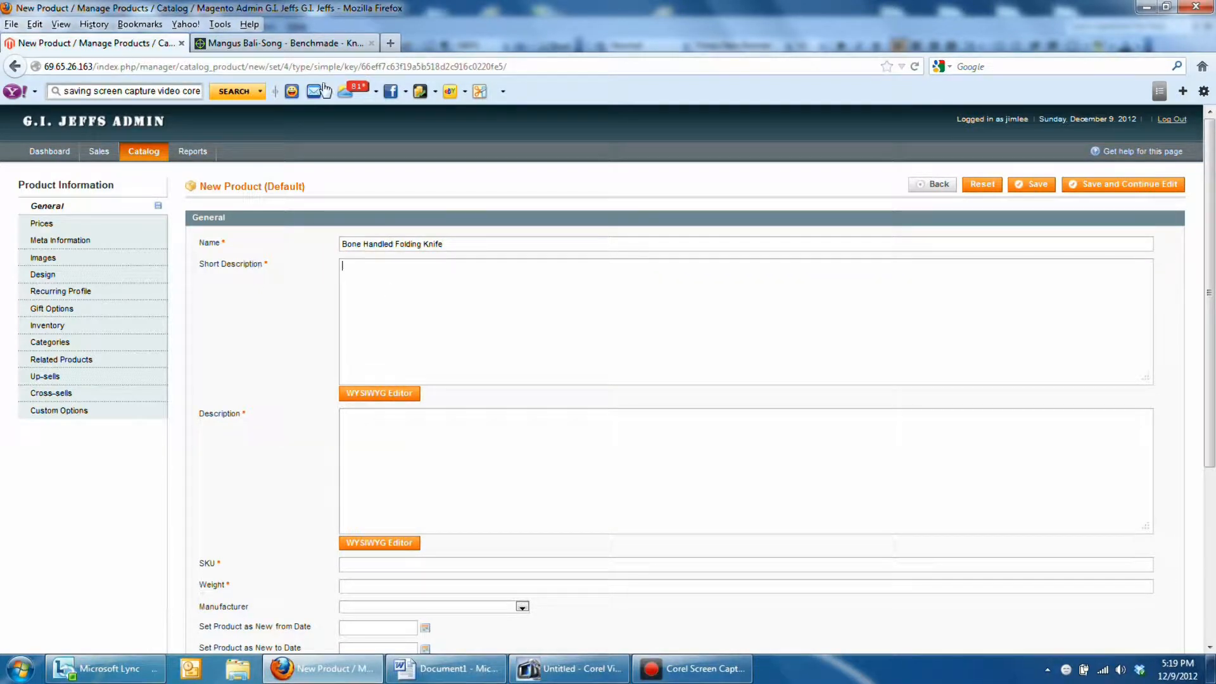
# Step: Review the quick overview text on the Mangus Bali-Song storefront page as an example, then return to the new product form
pyautogui.click(295, 44)
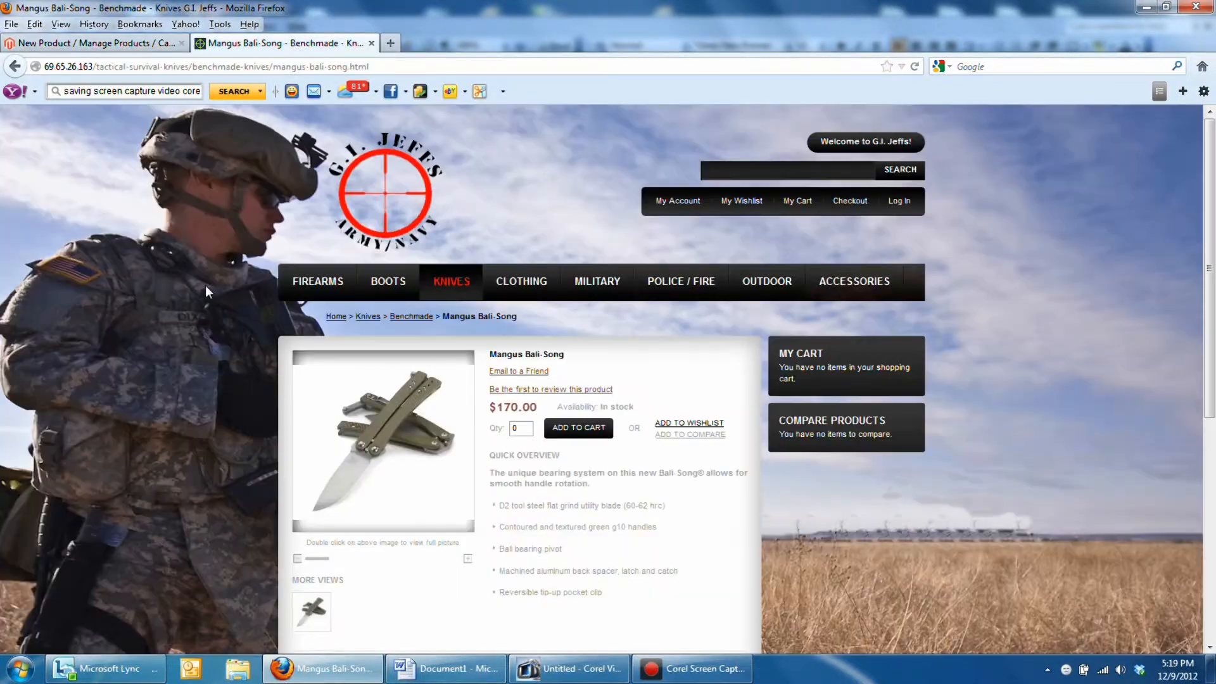
pyautogui.scroll(-3, 155, 350)
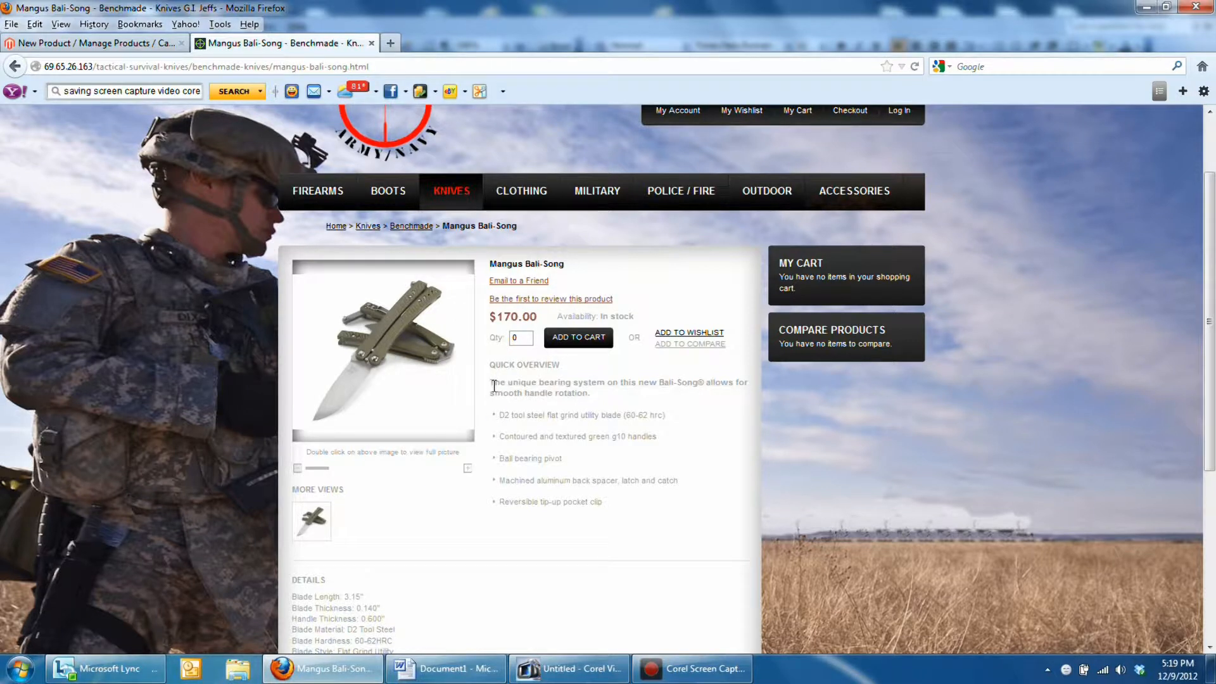
pyautogui.moveTo(494, 386); pyautogui.dragTo(627, 506)
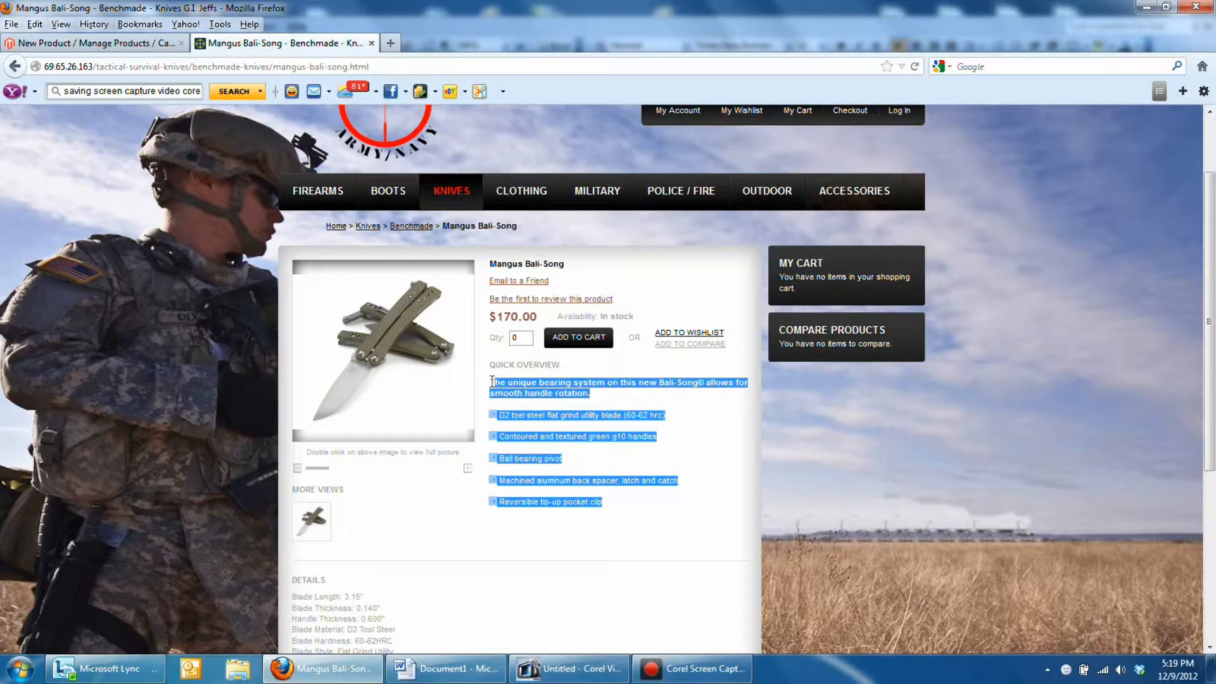
pyautogui.moveTo(489, 382); pyautogui.dragTo(634, 490)
pyautogui.click(149, 44)
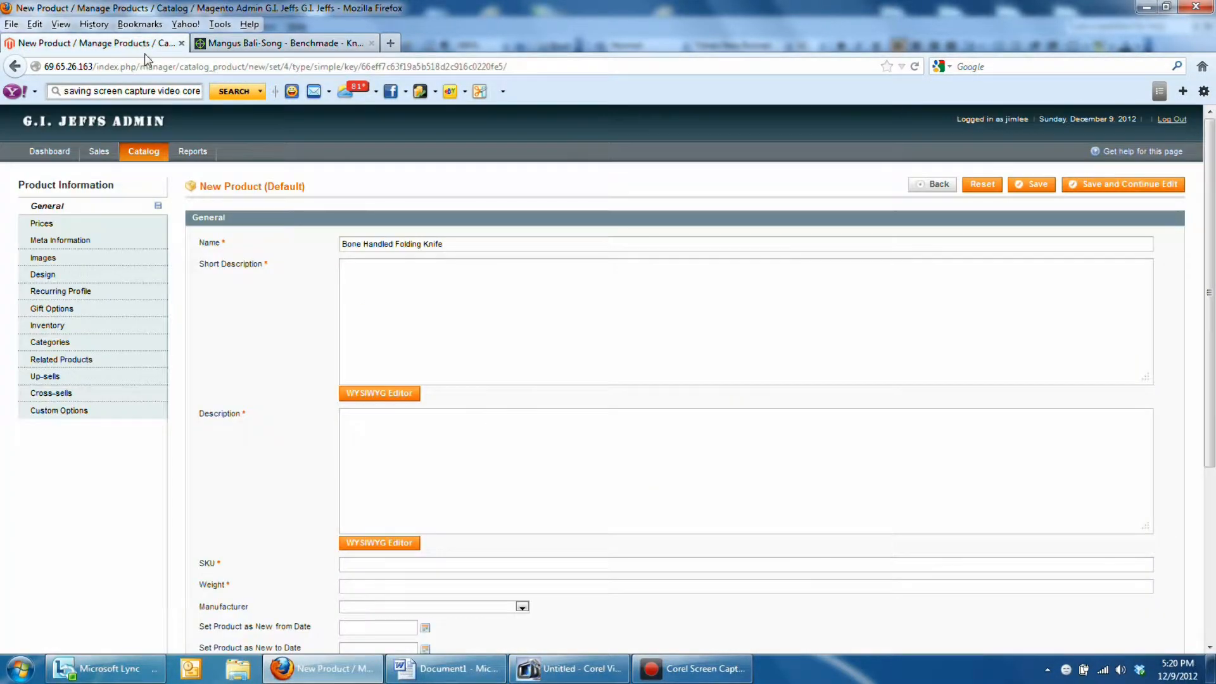
# Step: Switch to the Word document and copy the Quick Overview text, from "Lock back folding knives" through the Micarta or Cocobolo handle line
pyautogui.click(342, 269)
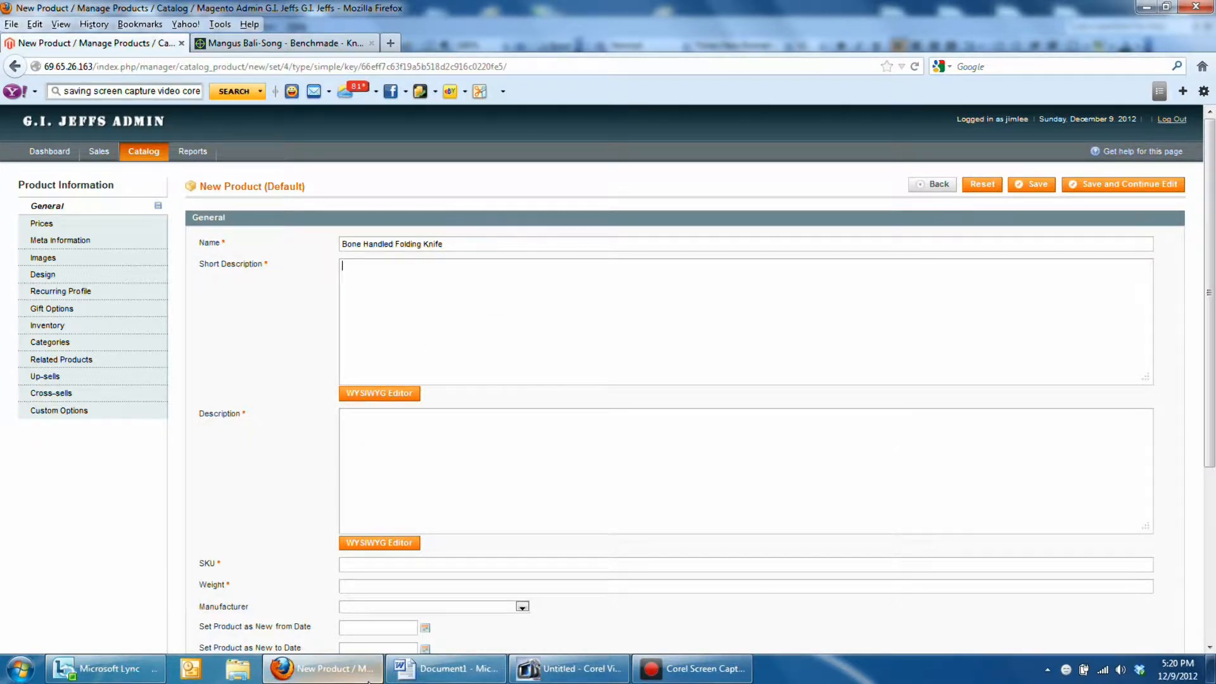
pyautogui.click(427, 675)
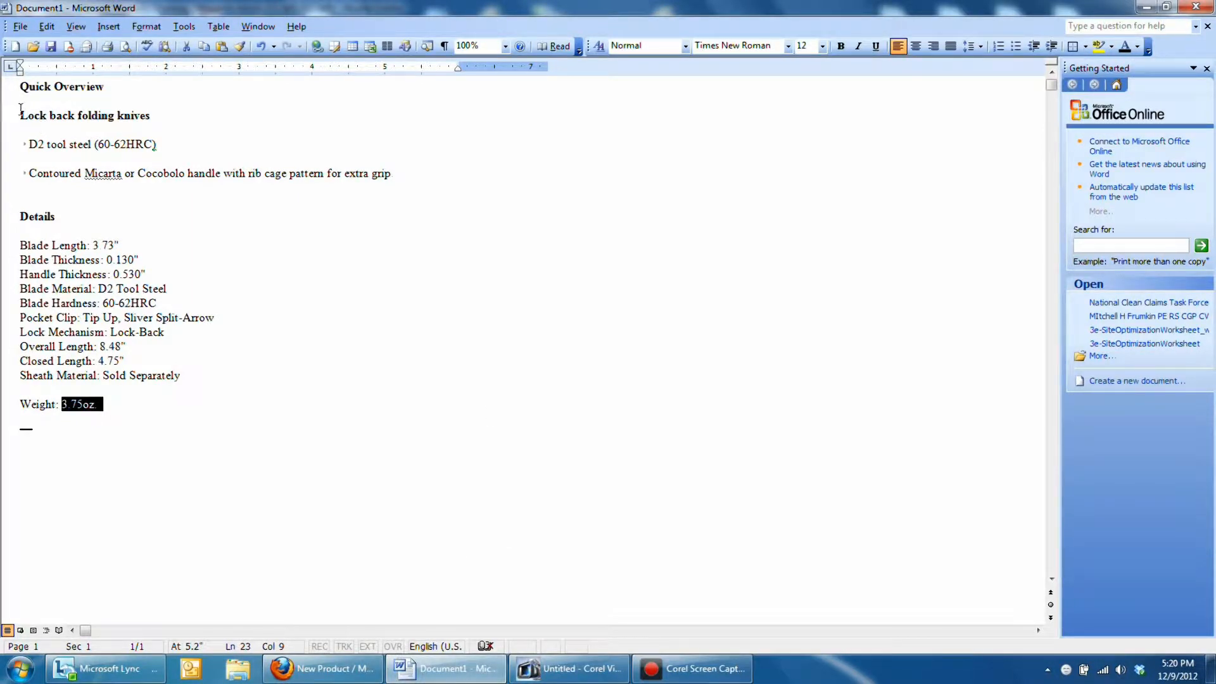
pyautogui.moveTo(21, 109); pyautogui.dragTo(392, 179)
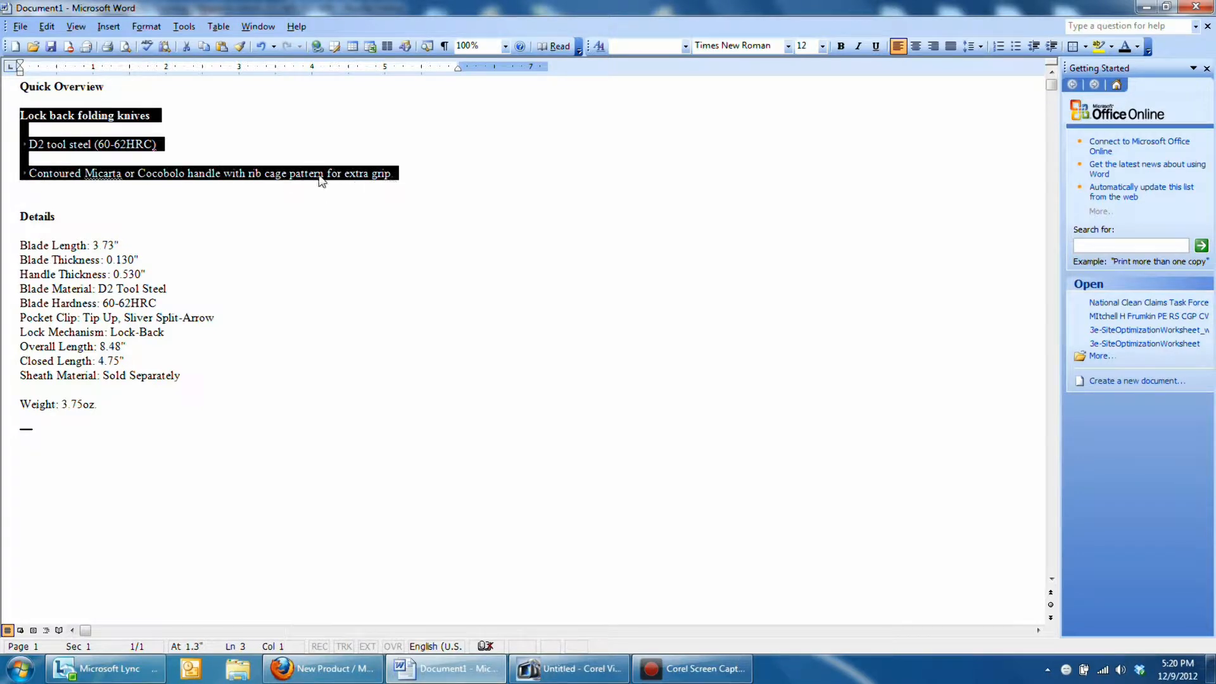
pyautogui.rightClick(84, 145)
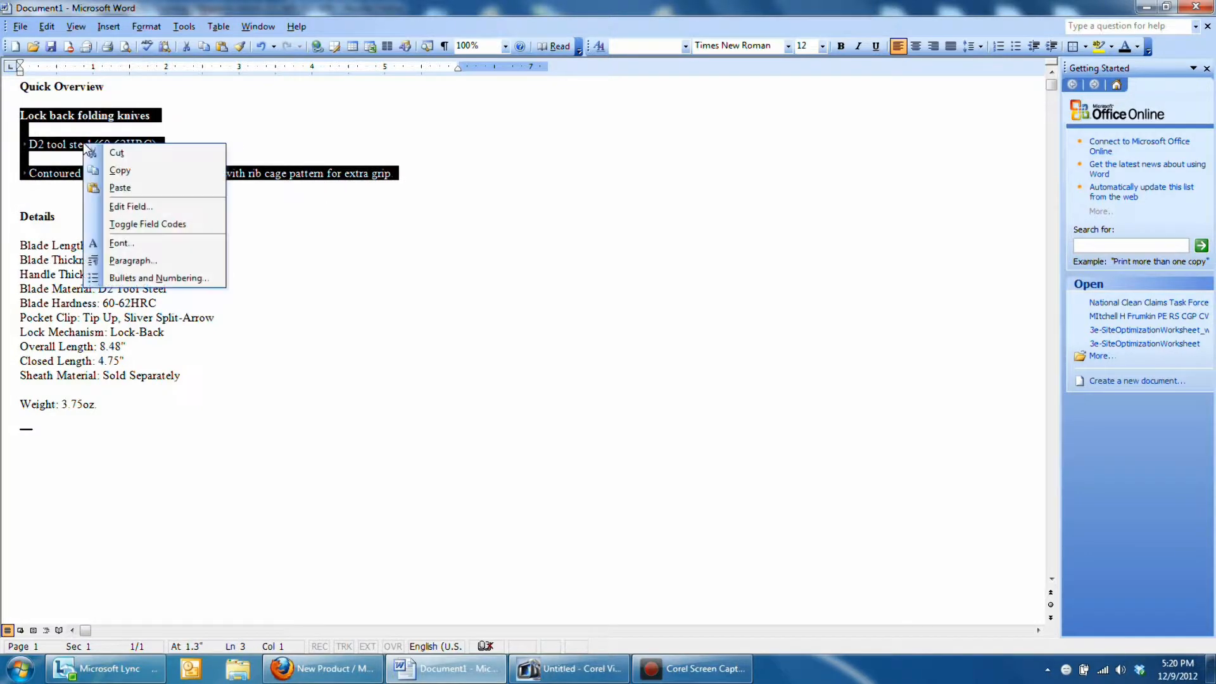
pyautogui.click(131, 175)
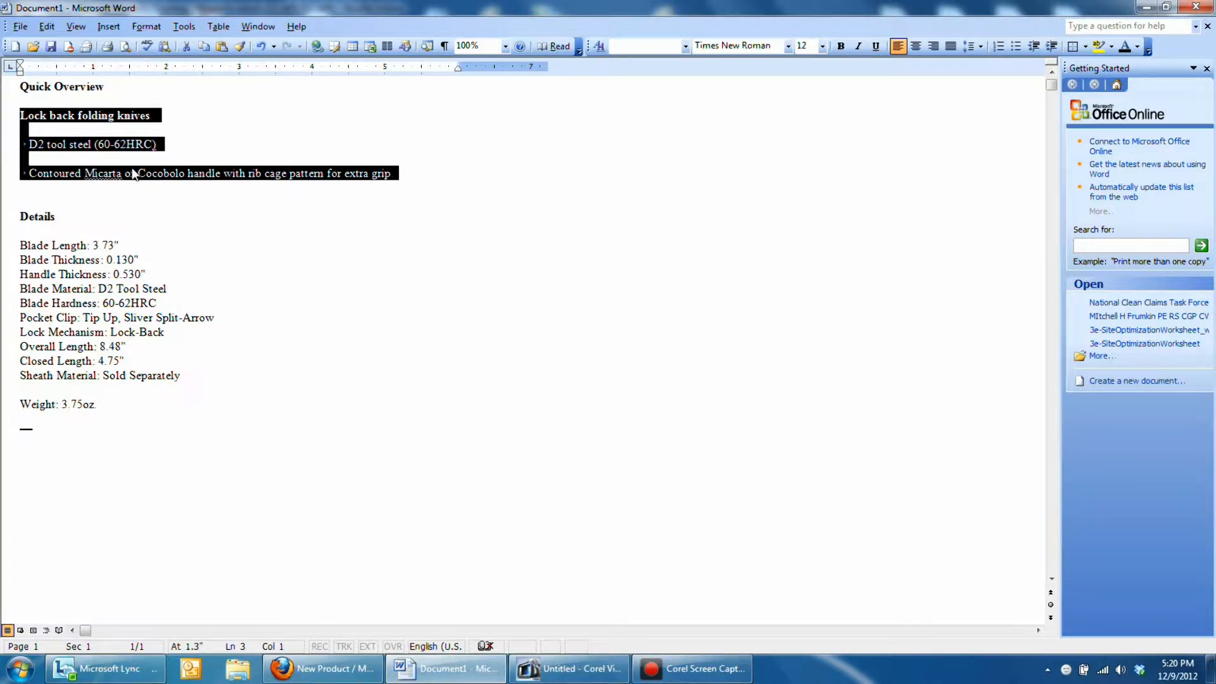
# Step: Return to the product form in Firefox and open the short description in the WYSIWYG editor
pyautogui.click(320, 676)
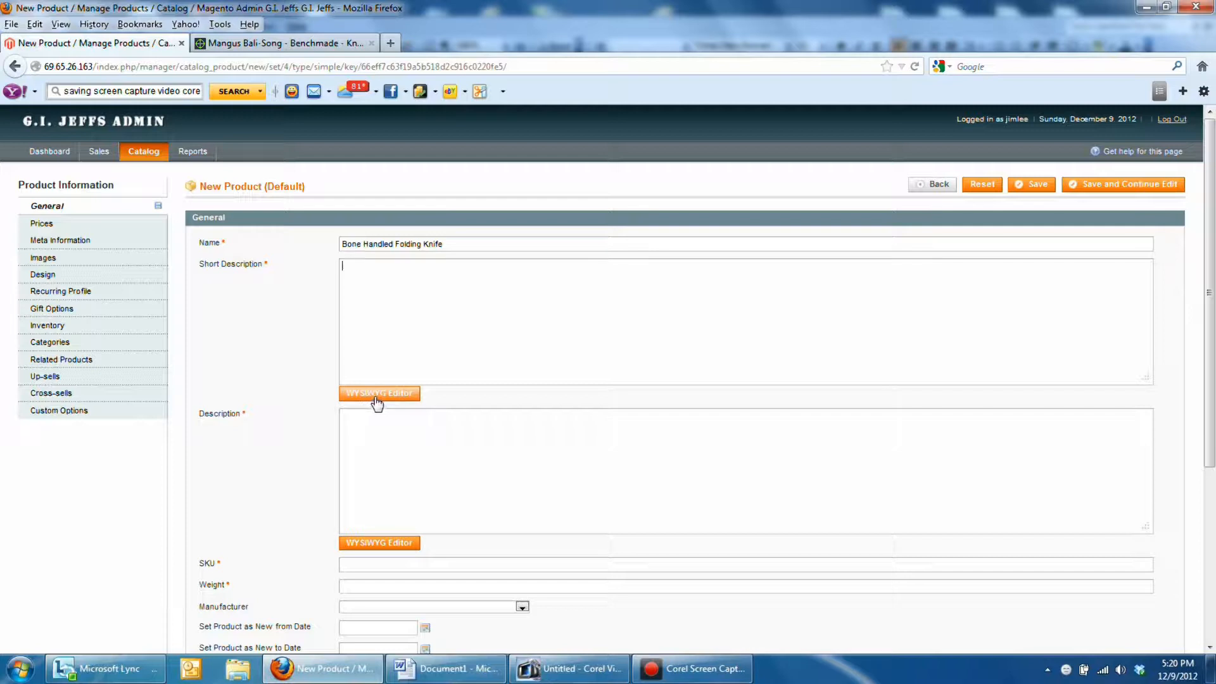
pyautogui.click(386, 398)
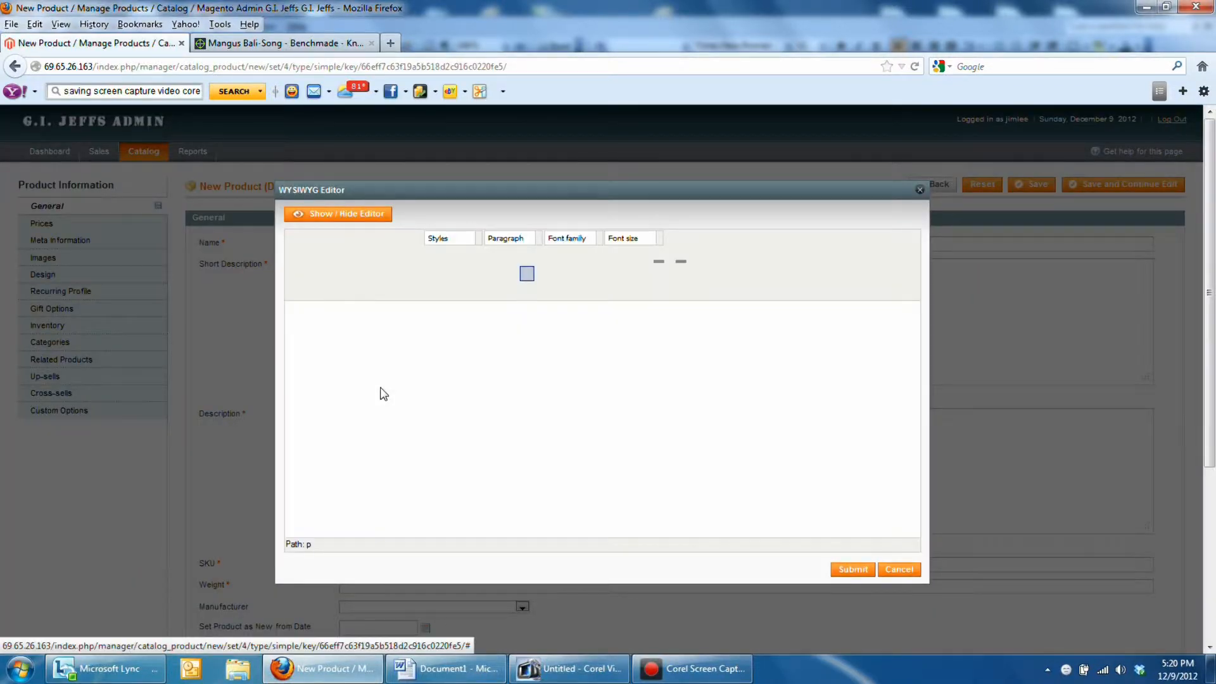
pyautogui.click(296, 309)
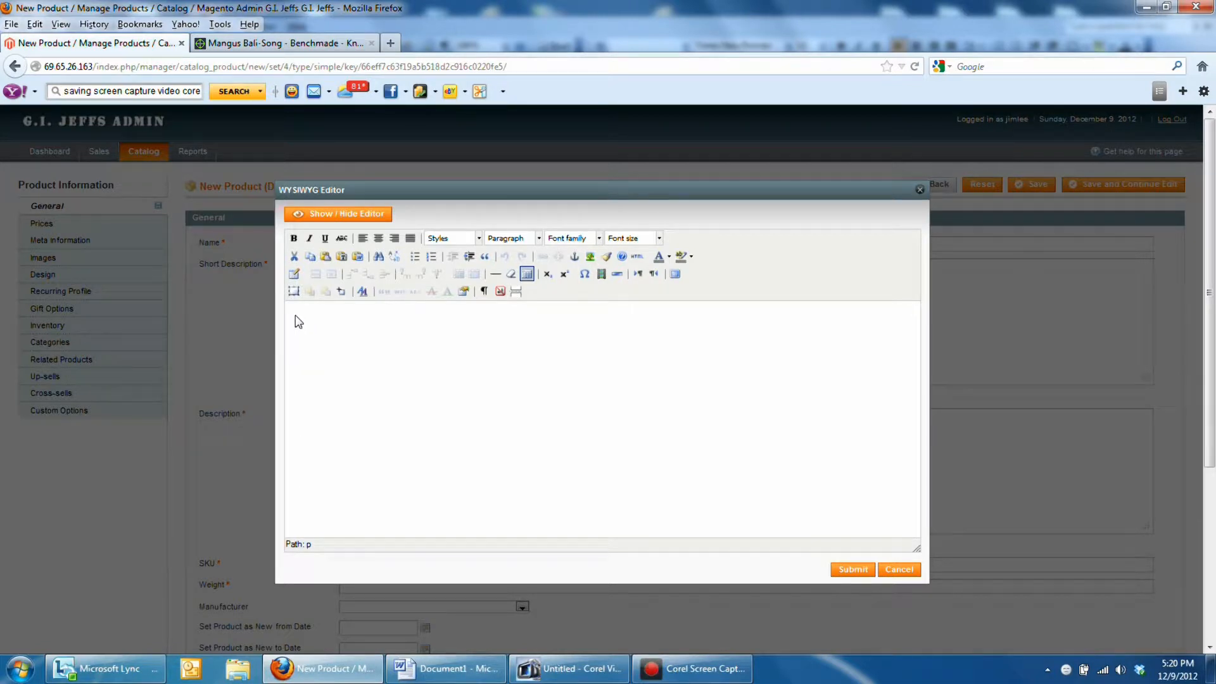
pyautogui.rightClick(295, 315)
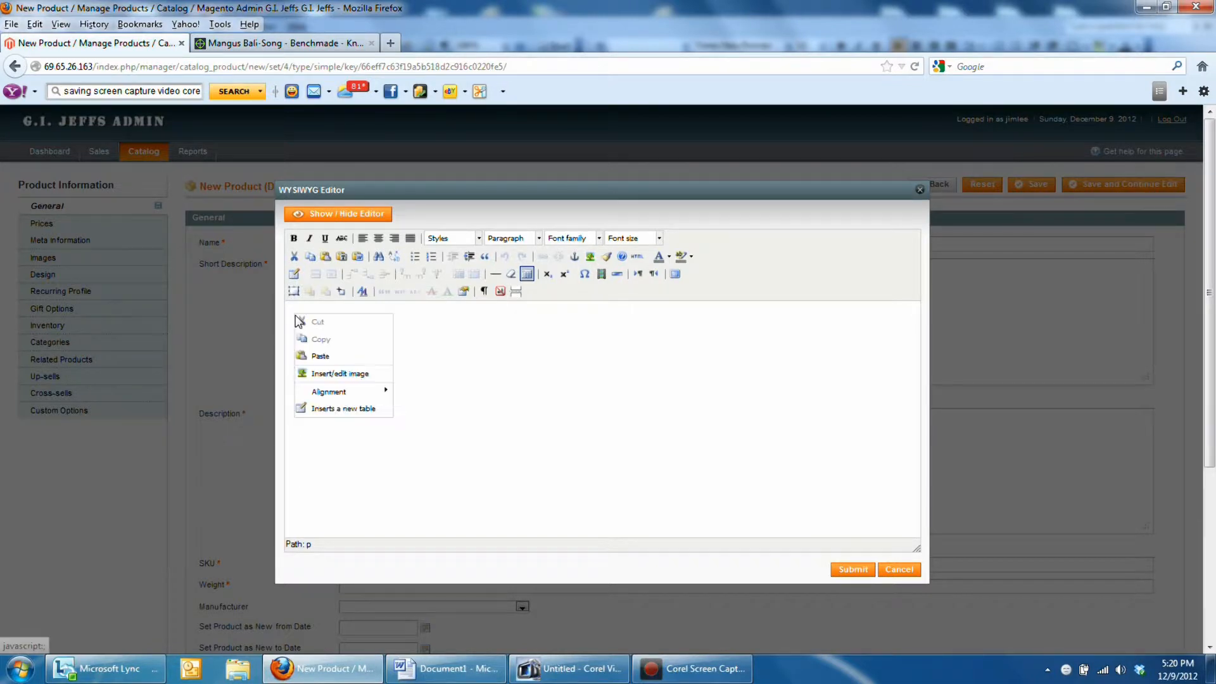
pyautogui.click(329, 356)
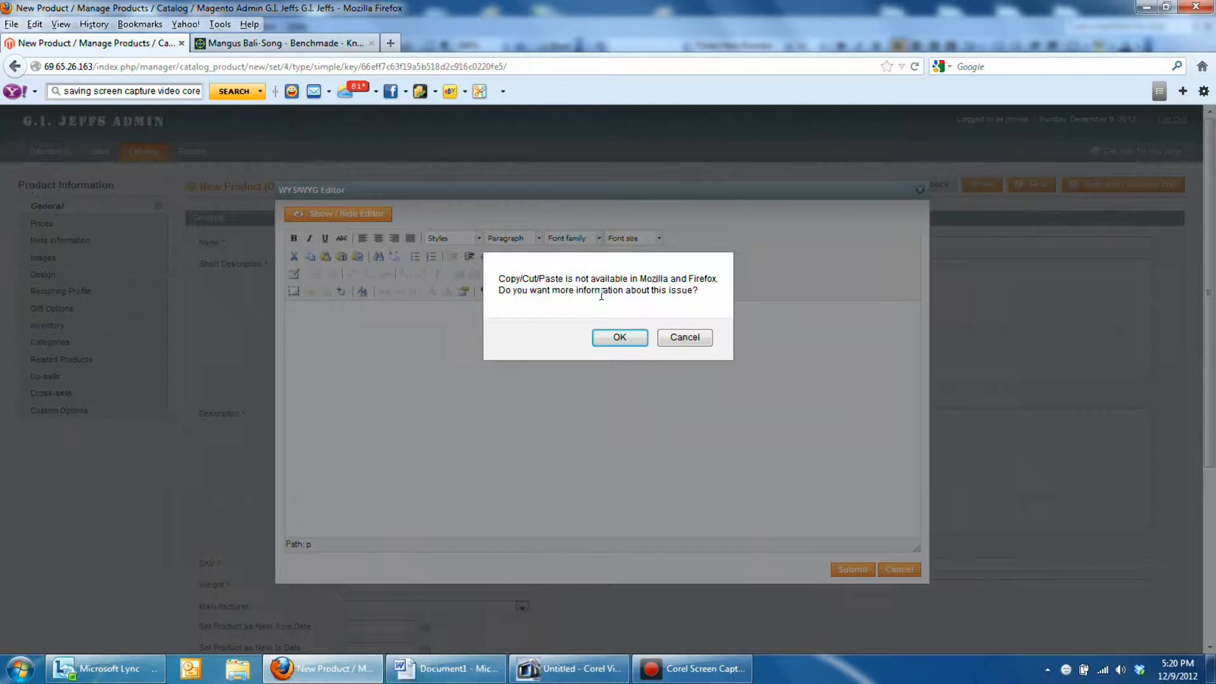
pyautogui.click(680, 339)
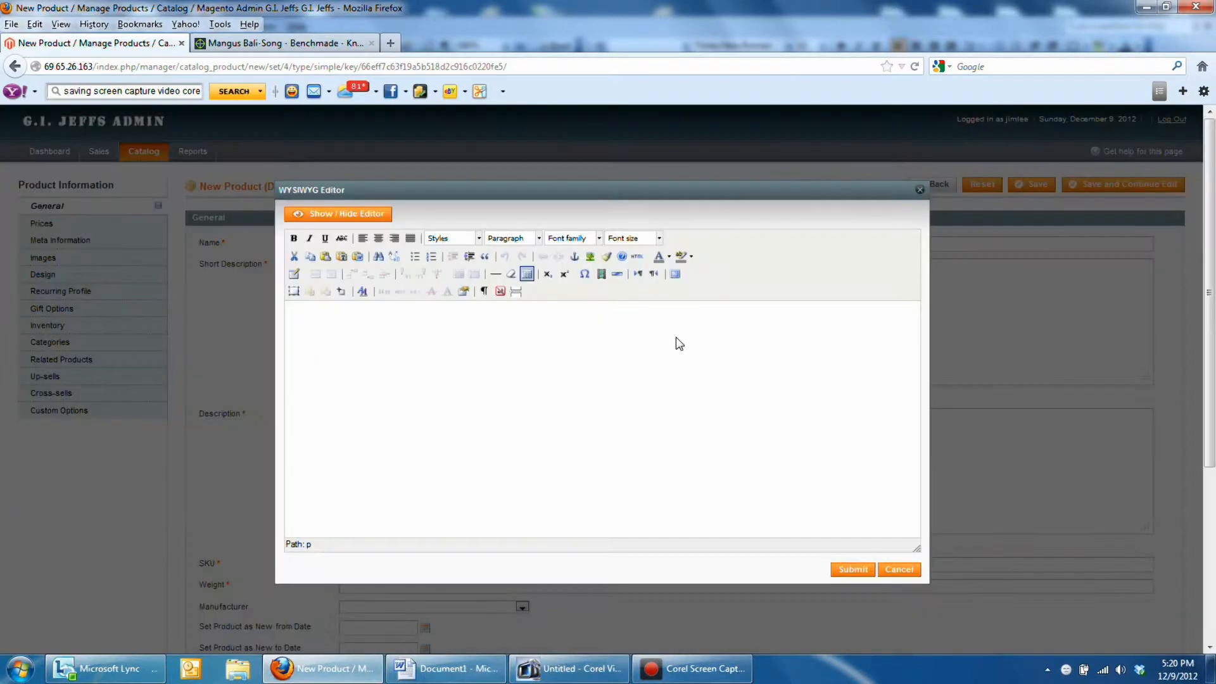
# Step: Insert the copied quick overview text, starting with "Lock back folding knives", into the short description editor and submit it
pyautogui.click(293, 316)
pyautogui.write('Lock back folding knives D2 tool steel (60-62HRC) Contoured Micarta or Cocobolo handle with rib cage pattern for extra grip.')
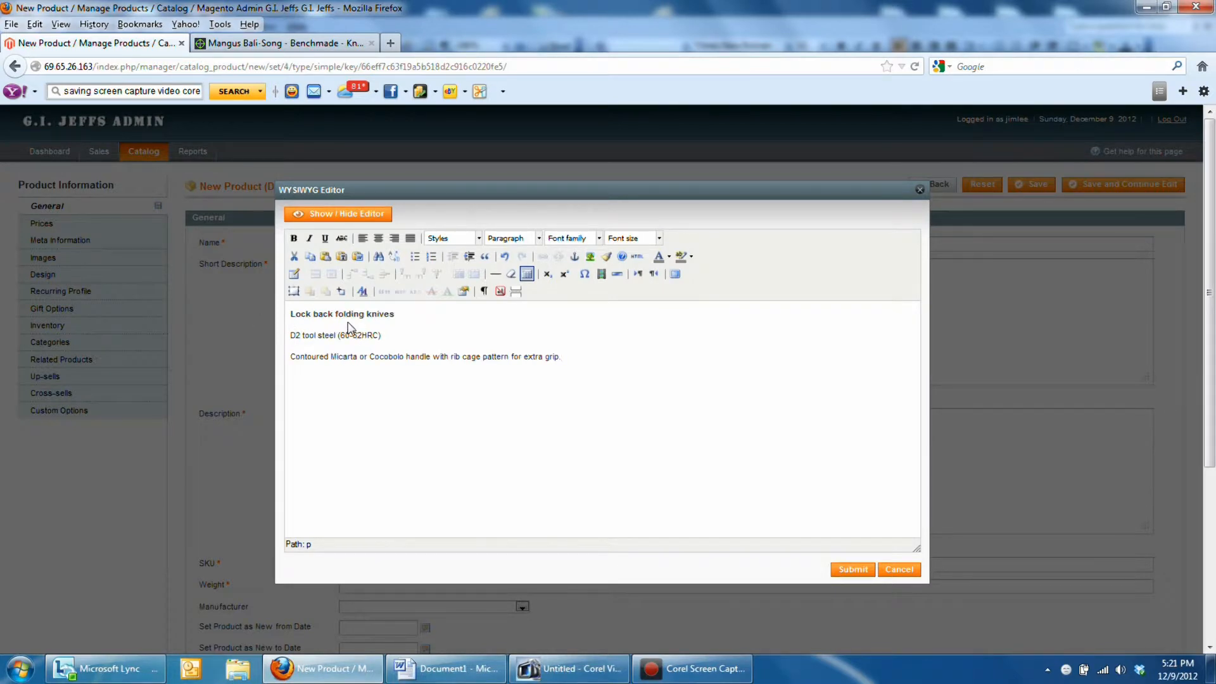
pyautogui.click(852, 569)
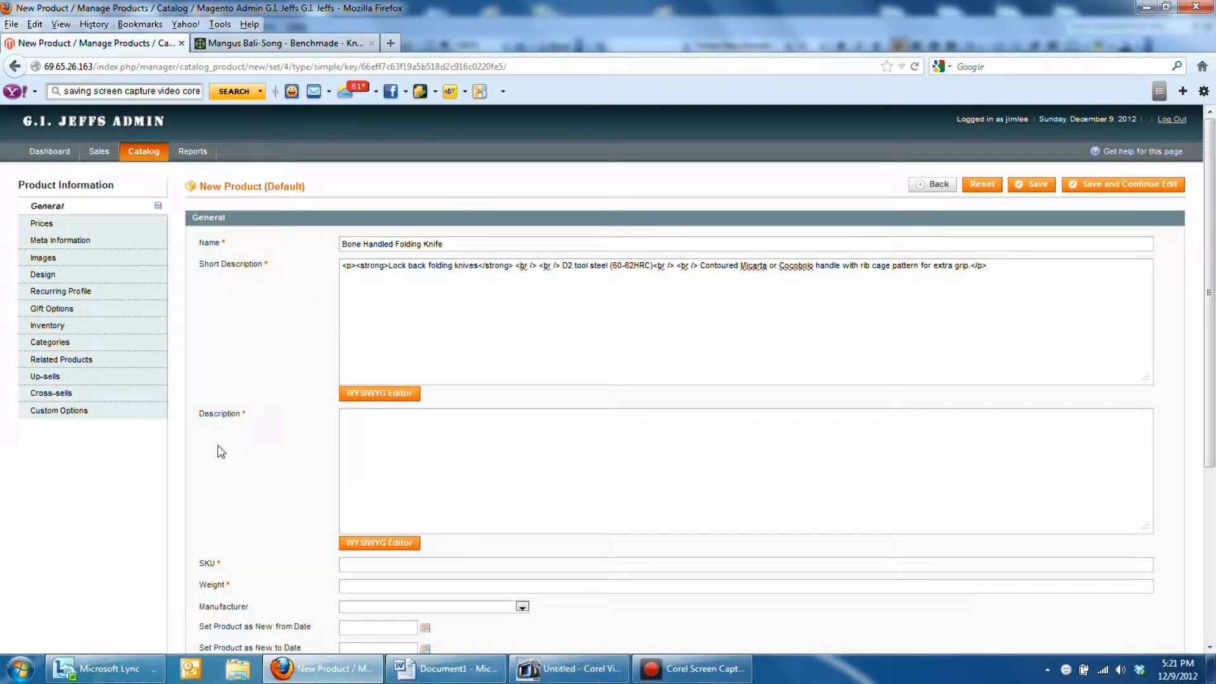
# Step: Switch to the Word document and copy the Details specifications, from Blade Length through Weight
pyautogui.click(428, 670)
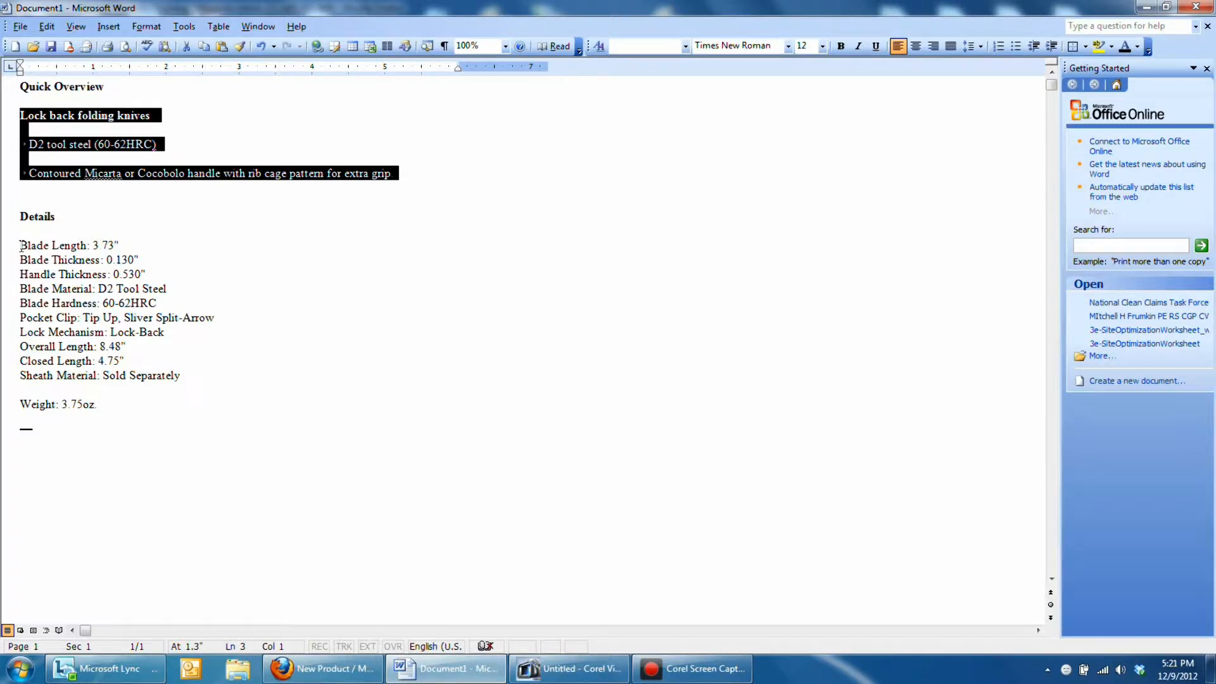
pyautogui.moveTo(20, 245); pyautogui.dragTo(106, 412)
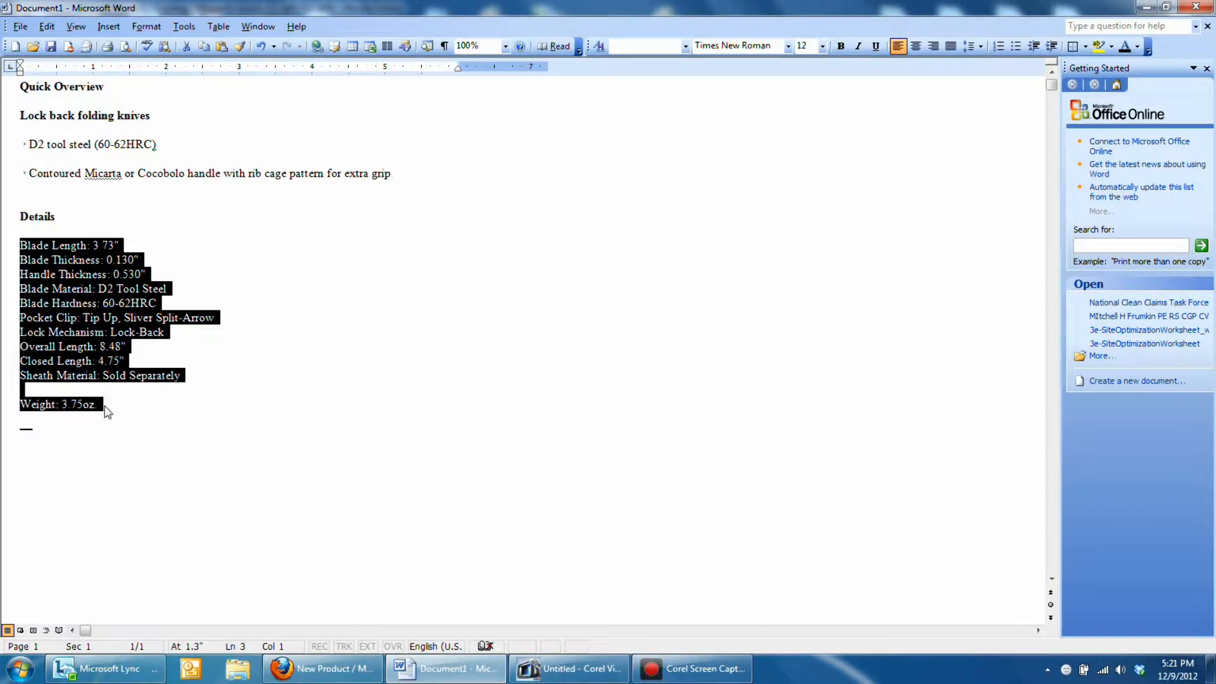
pyautogui.rightClick(67, 342)
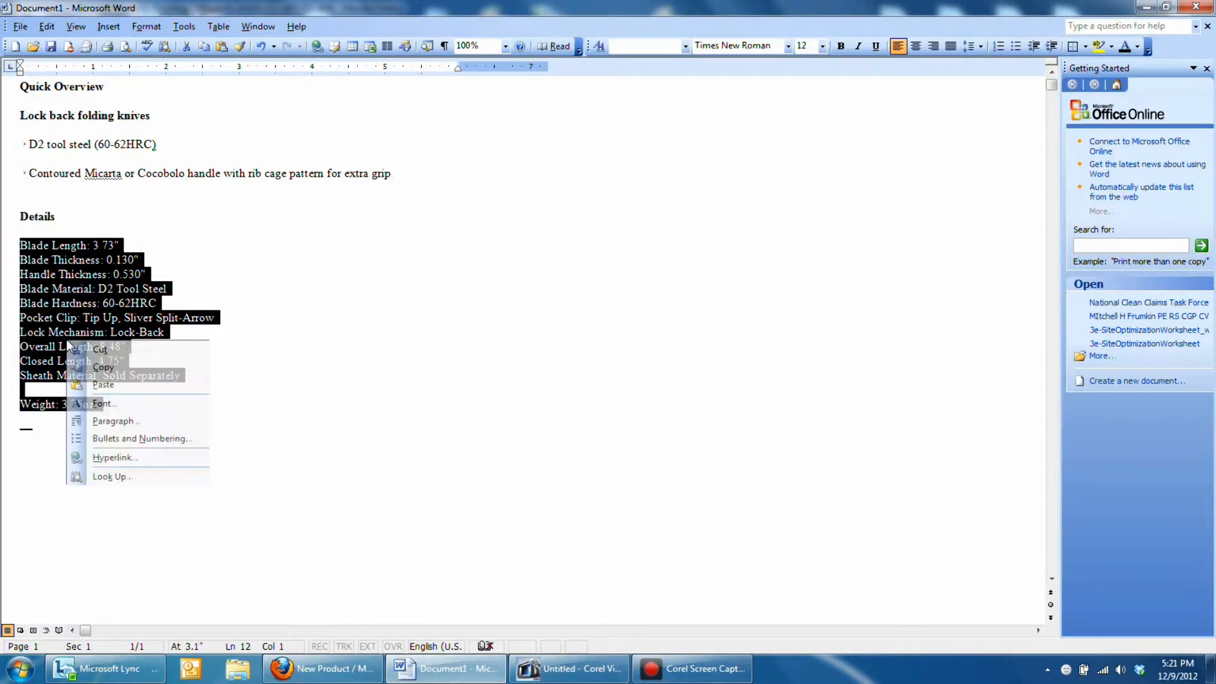
pyautogui.click(105, 368)
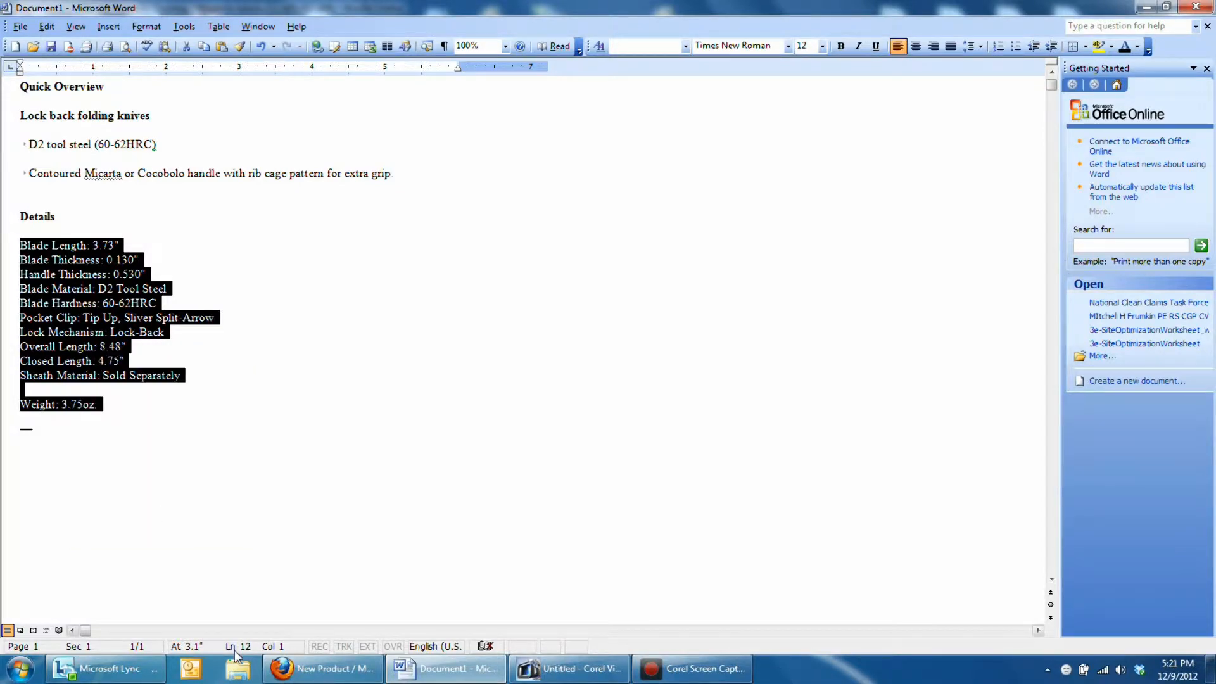
# Step: Return to the product form in Firefox and paste the copied specifications into the description's WYSIWYG editor
pyautogui.click(329, 670)
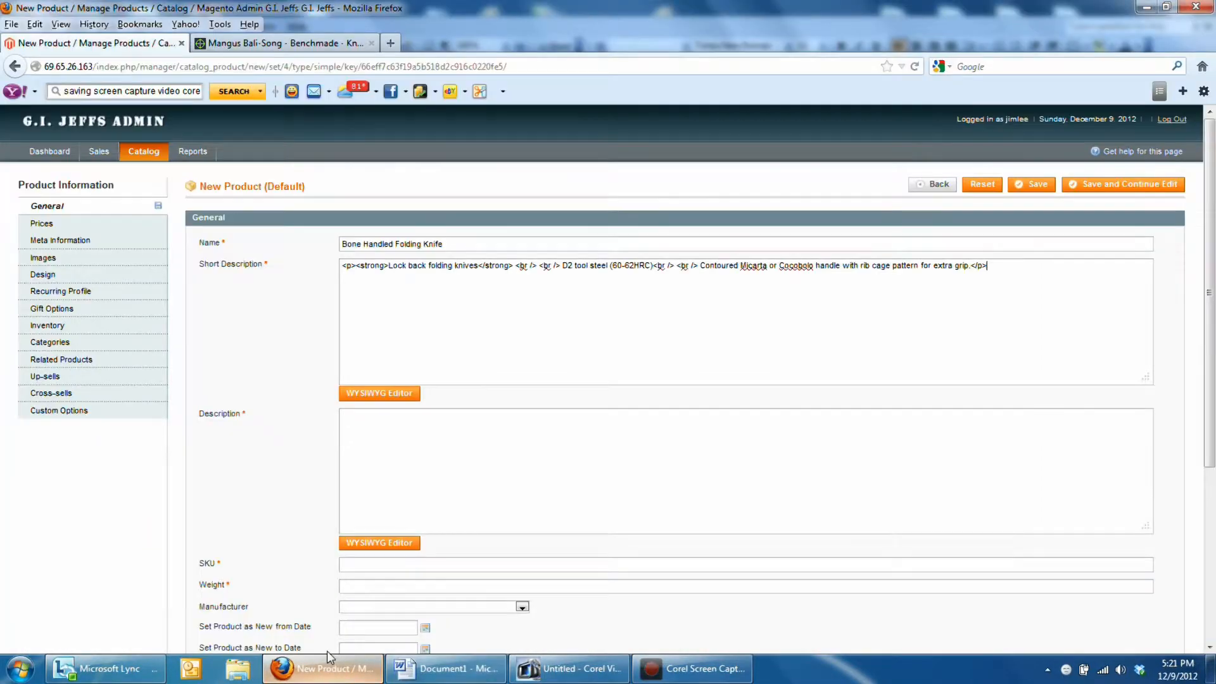
pyautogui.click(378, 543)
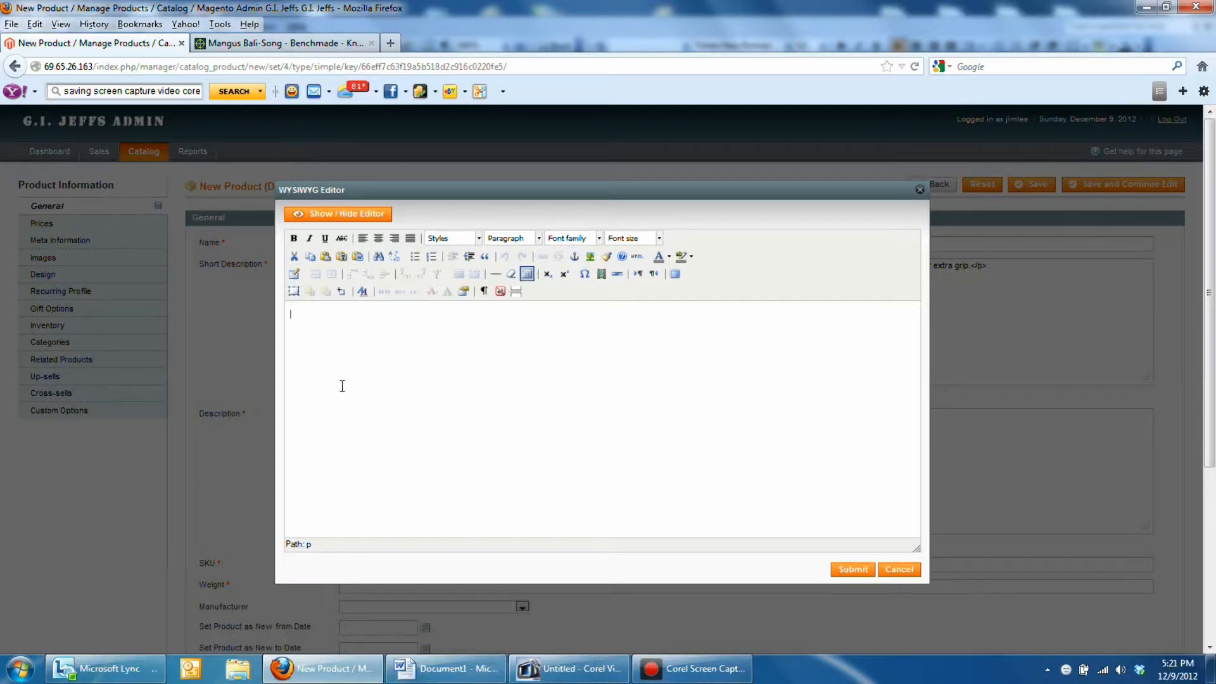
pyautogui.hotkey('ctrl', 'v')
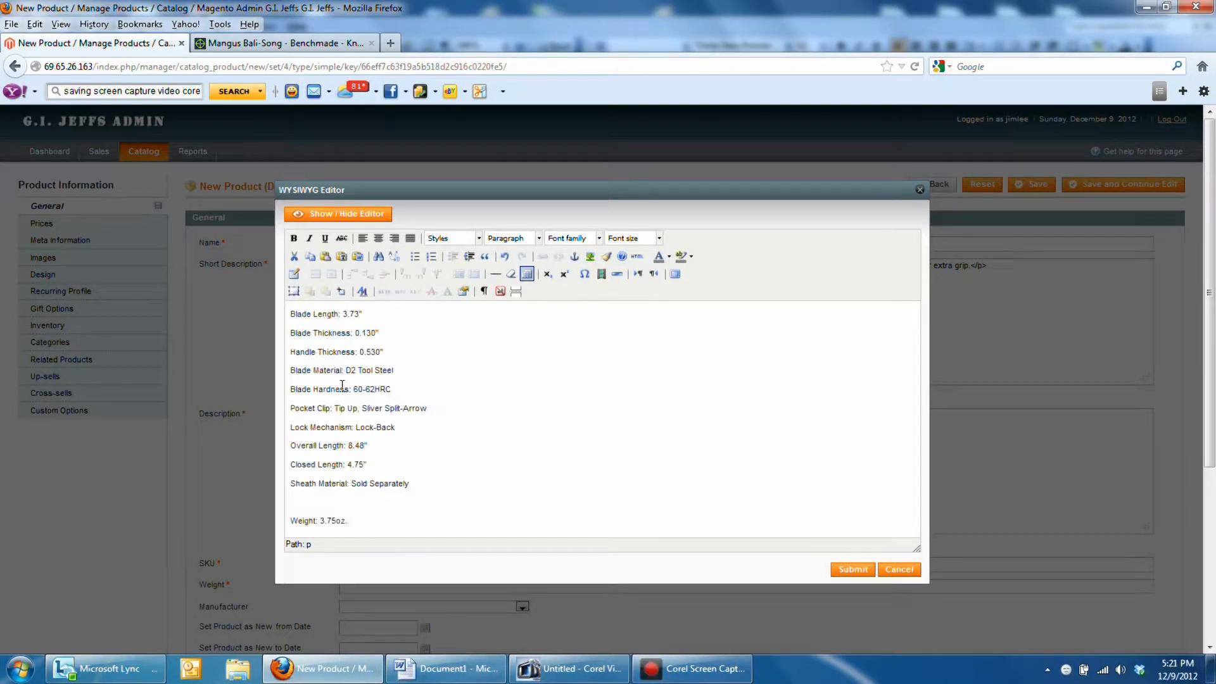
# Step: Submit the pasted description, and enter 15050 as the SKU and .25 as the weight
pyautogui.click(853, 568)
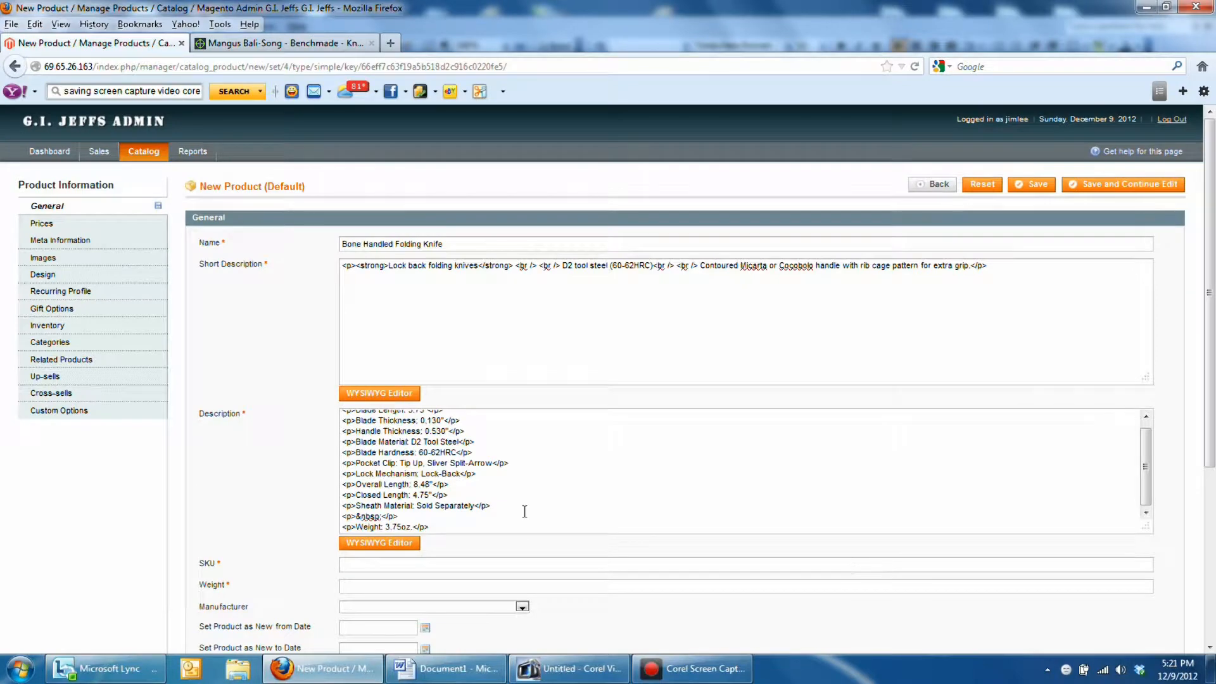
pyautogui.scroll(-4, 245, 446)
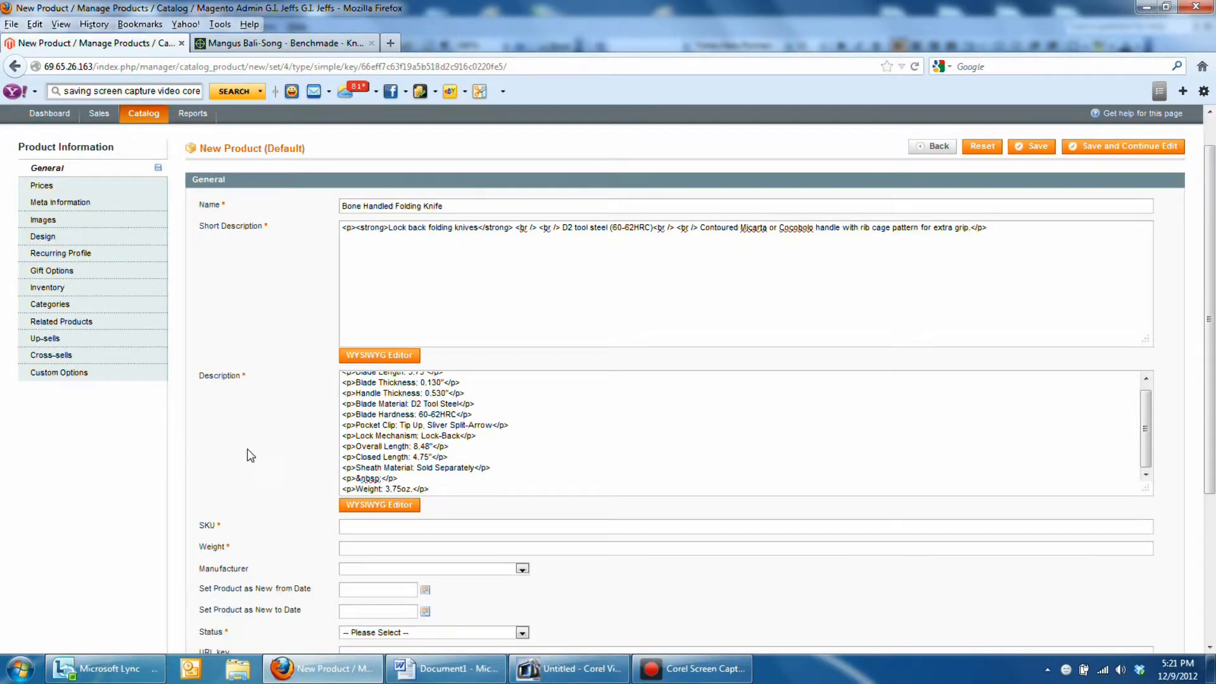
pyautogui.scroll(-1, 246, 473)
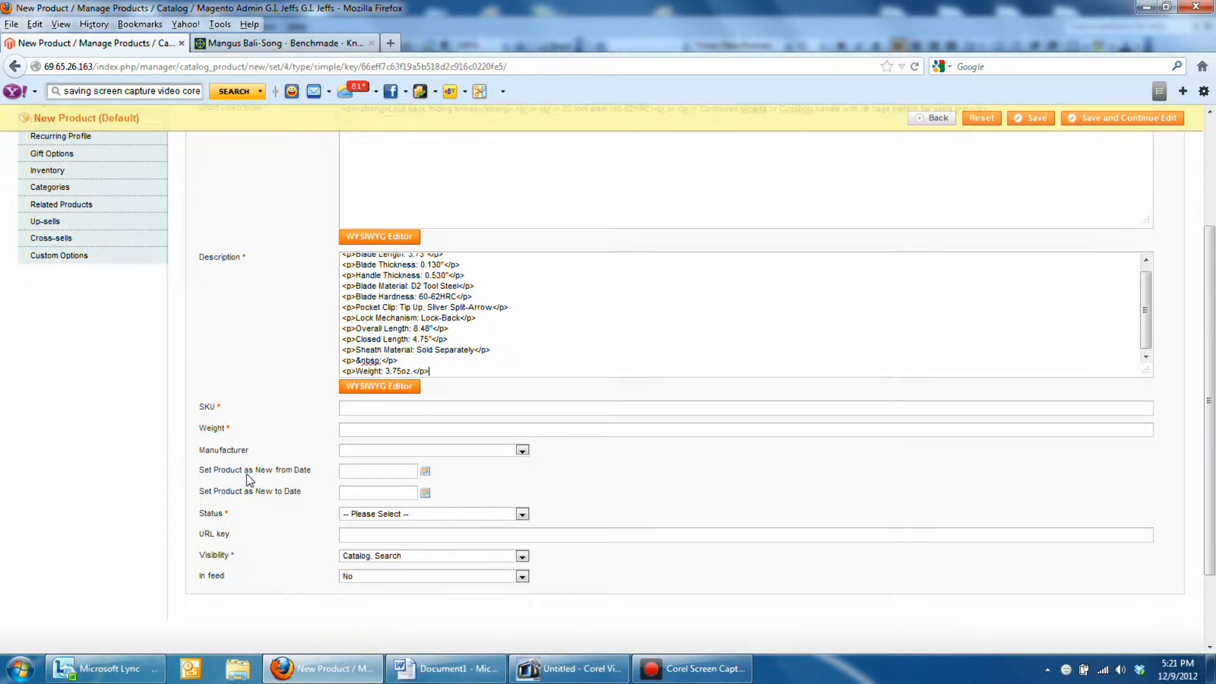
pyautogui.click(365, 397)
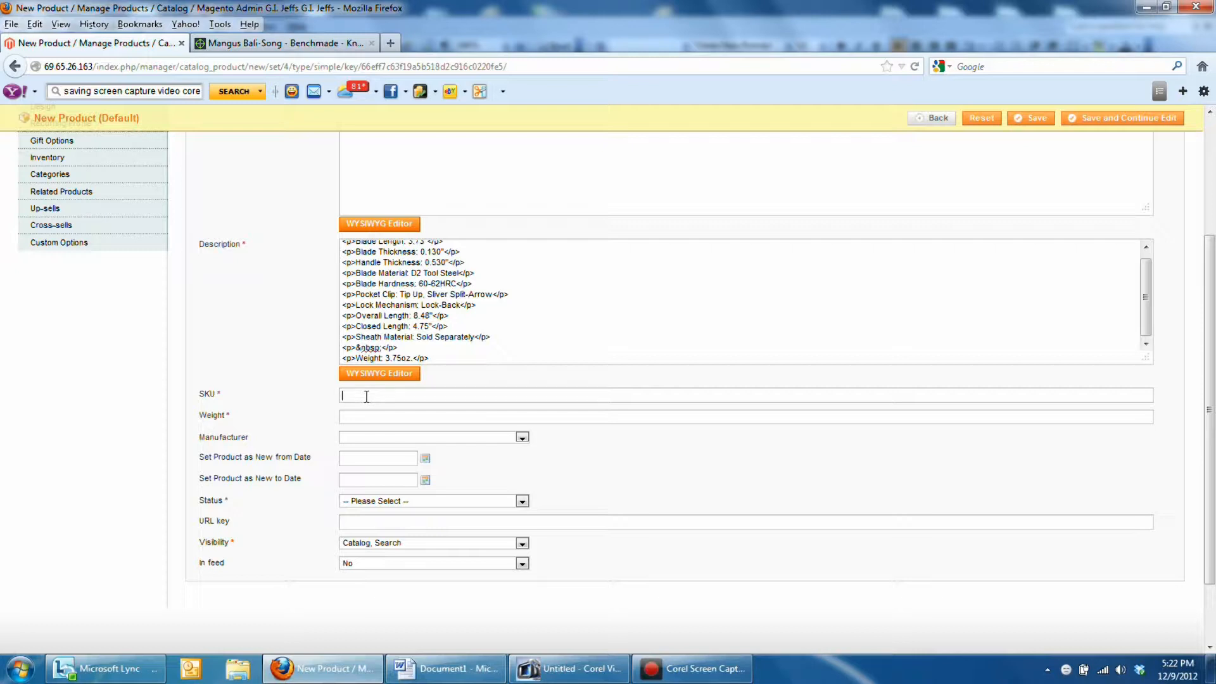
pyautogui.write('15')
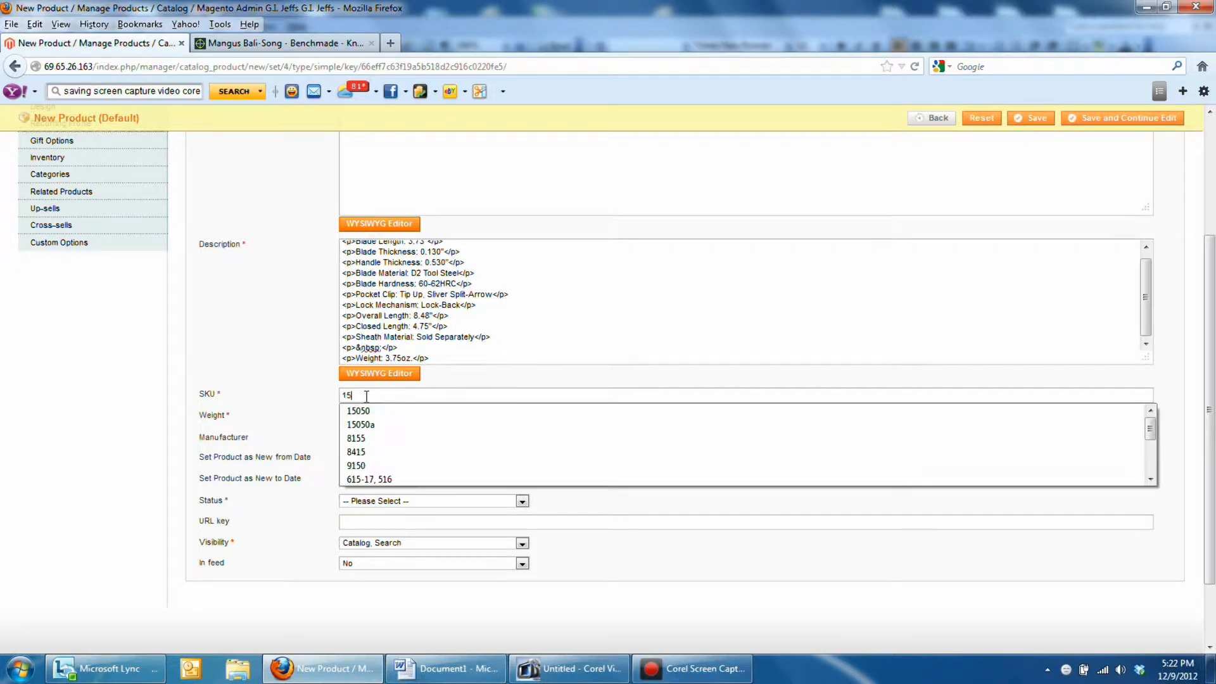
pyautogui.write('050')
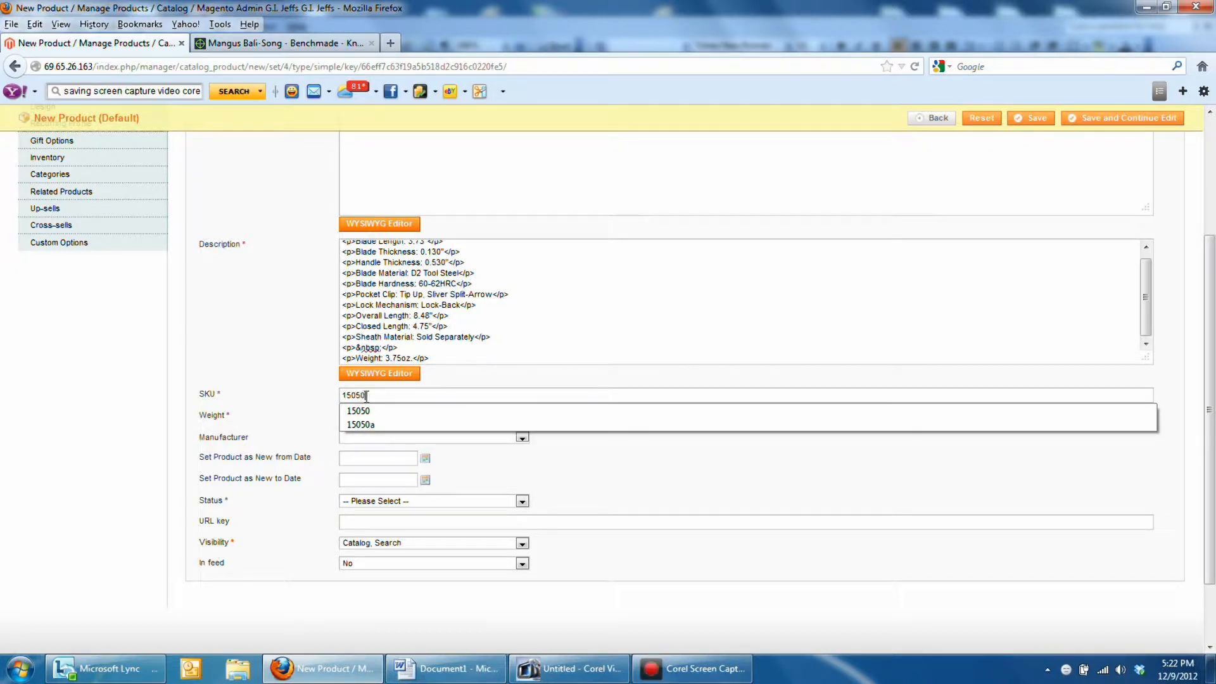
pyautogui.press('Down')
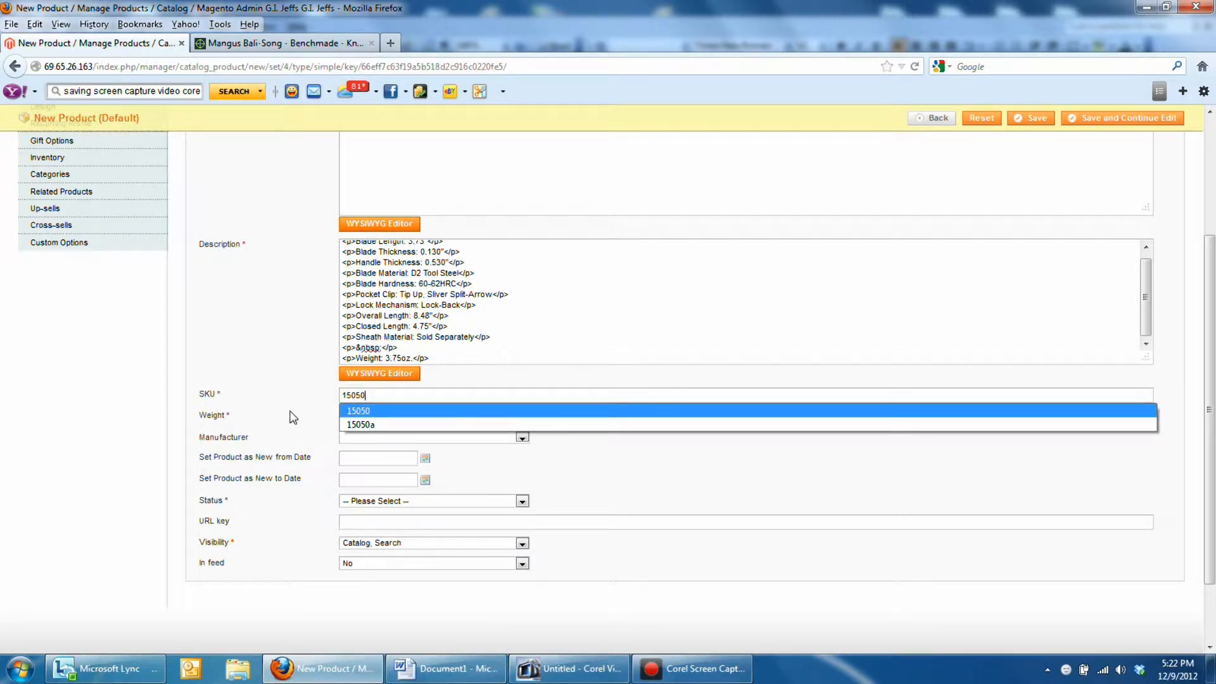
pyautogui.press('Return')
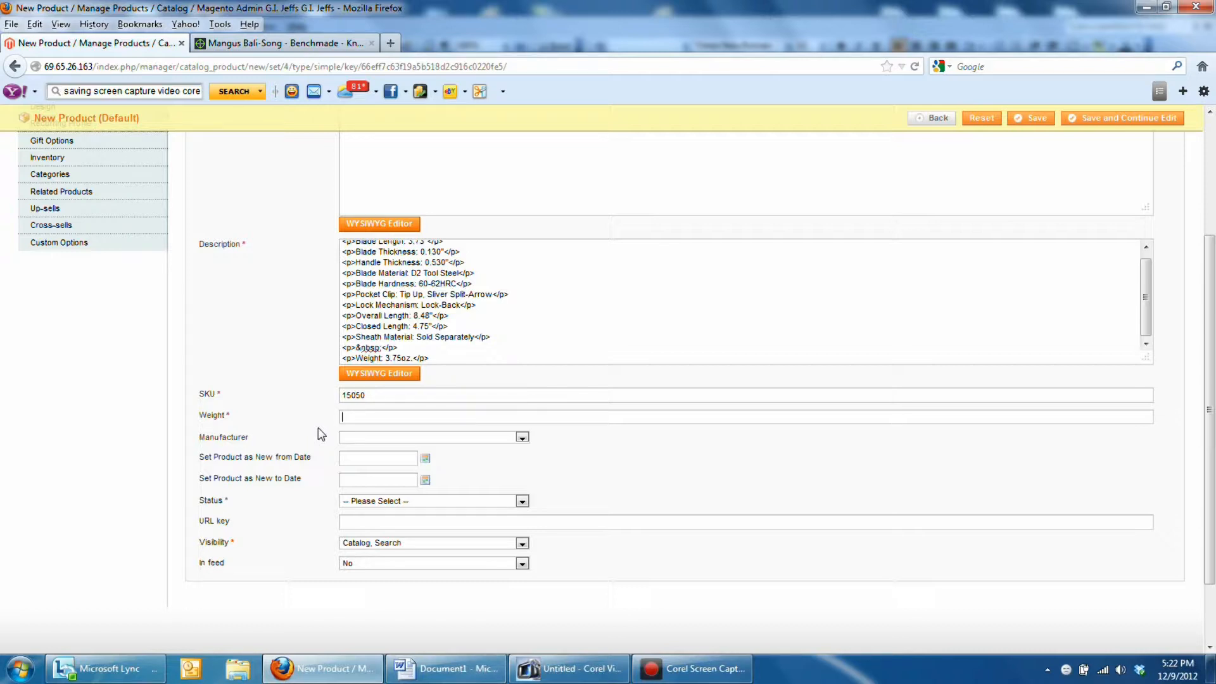
pyautogui.write('.25')
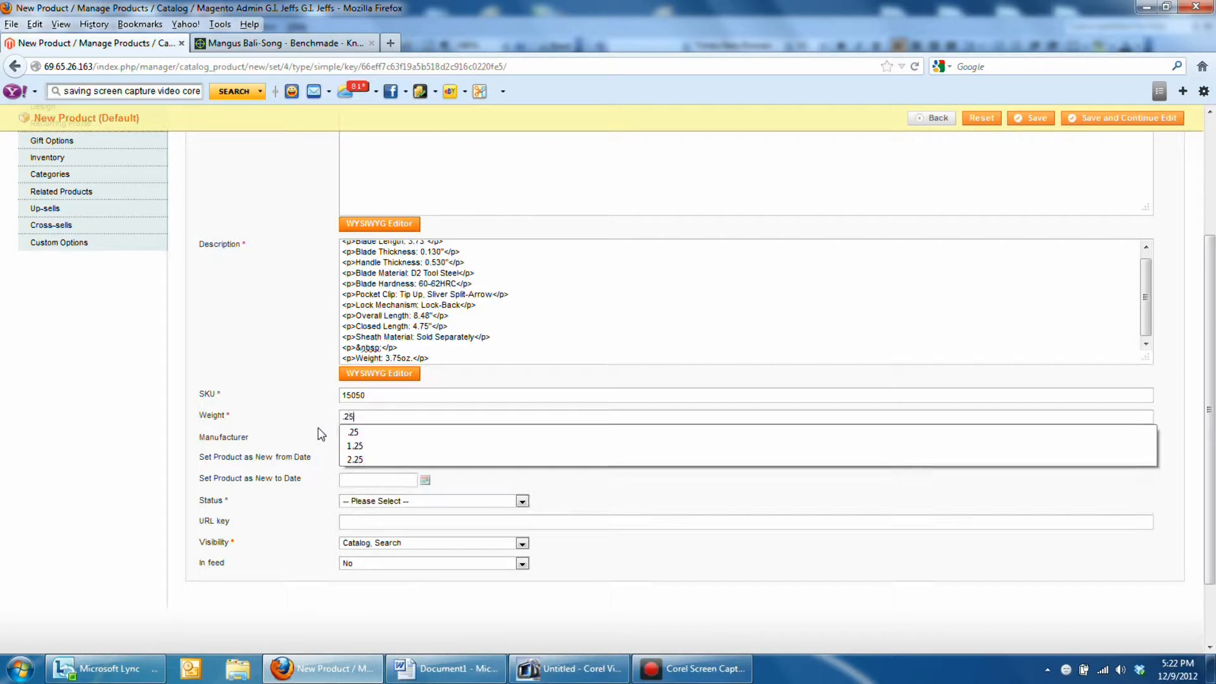
pyautogui.press('Tab')
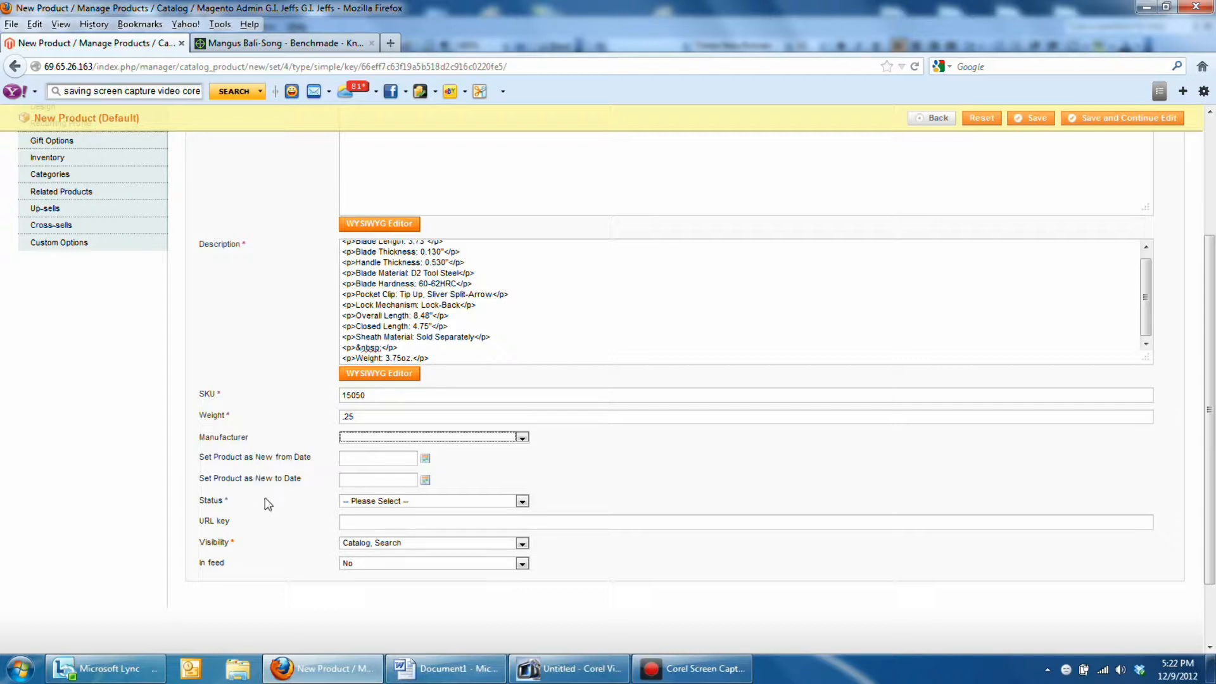
# Step: Set the product's status to Enabled and its visibility to Catalog, Search
pyautogui.scroll(-1, 280, 499)
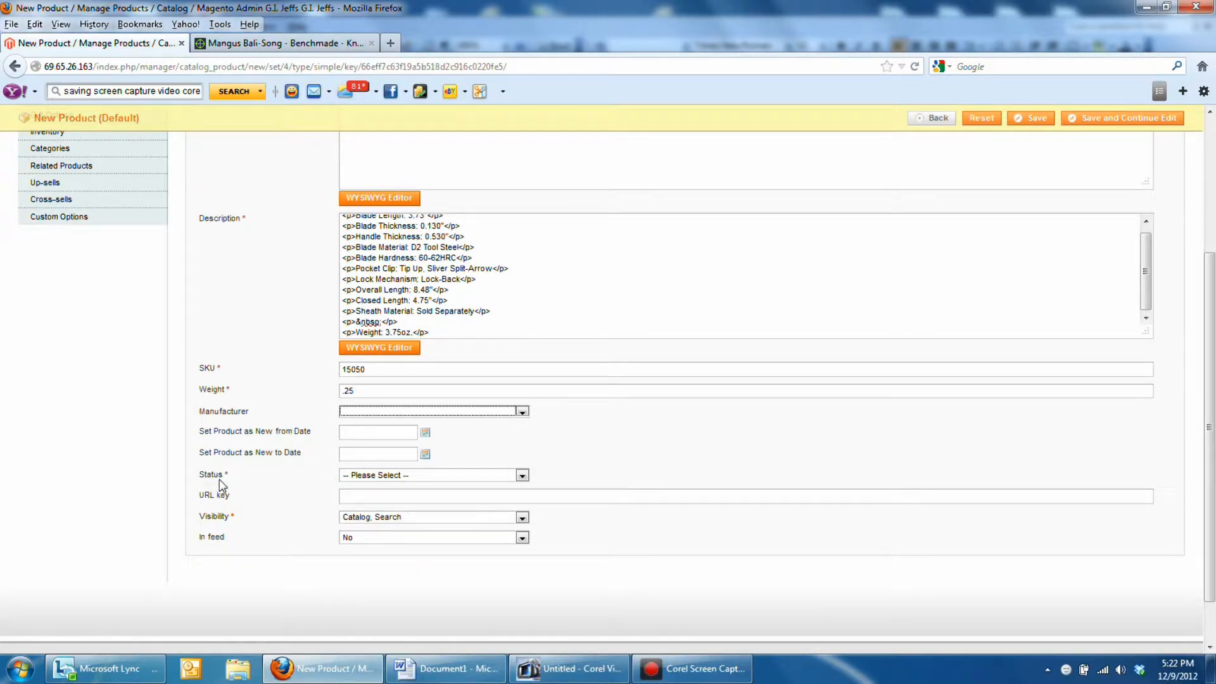
pyautogui.click(384, 476)
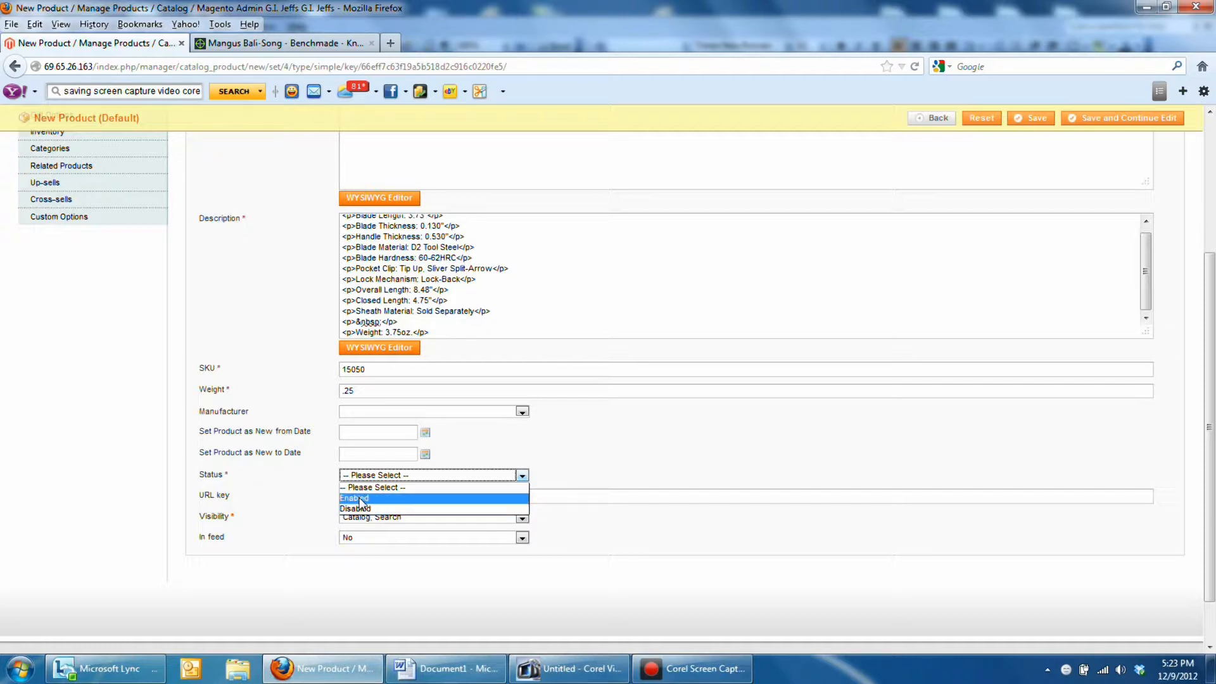
pyautogui.click(358, 499)
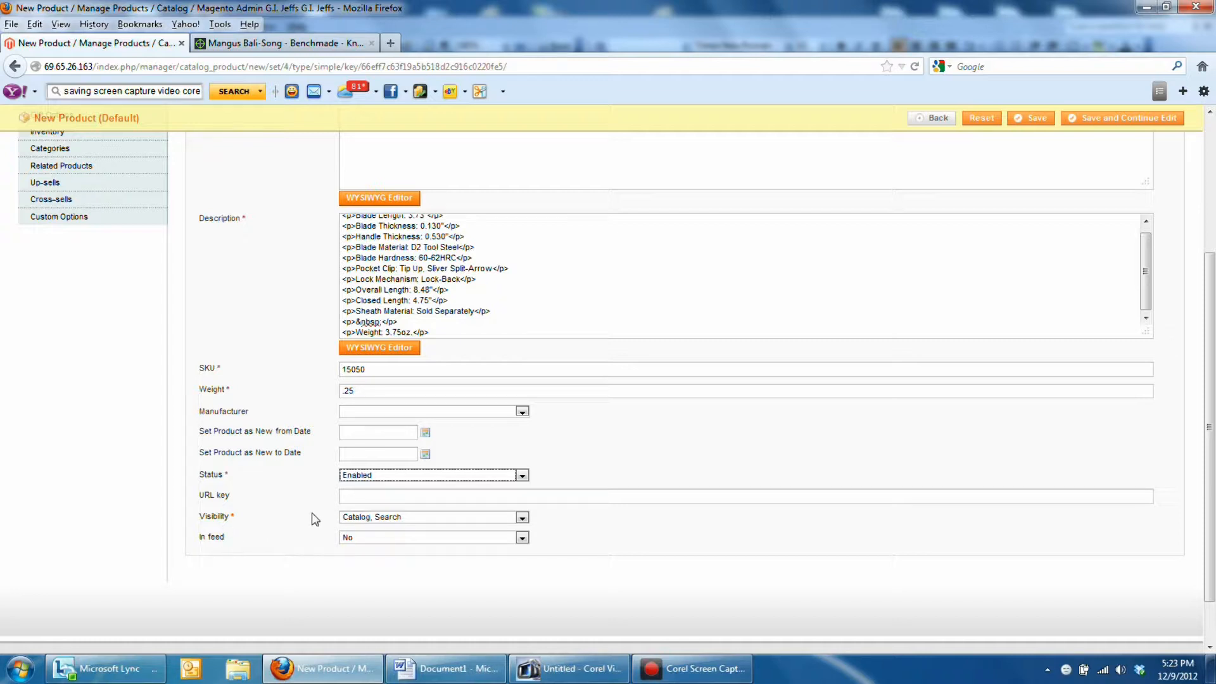
pyautogui.click(420, 523)
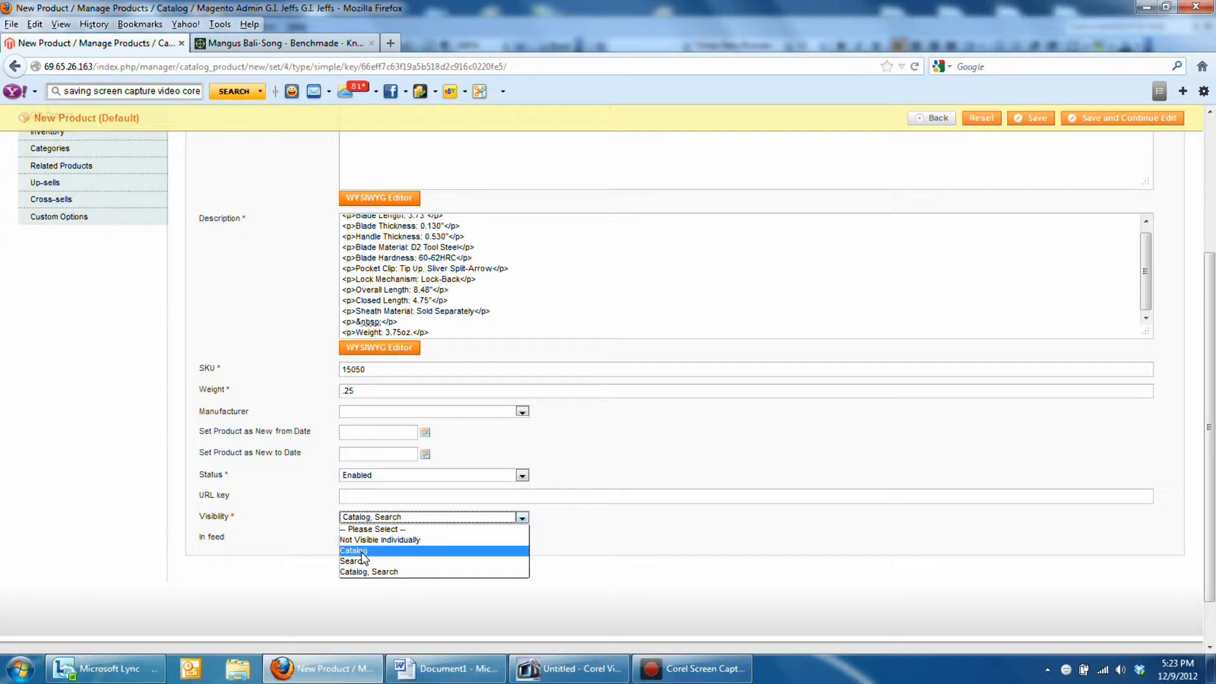
pyautogui.click(391, 572)
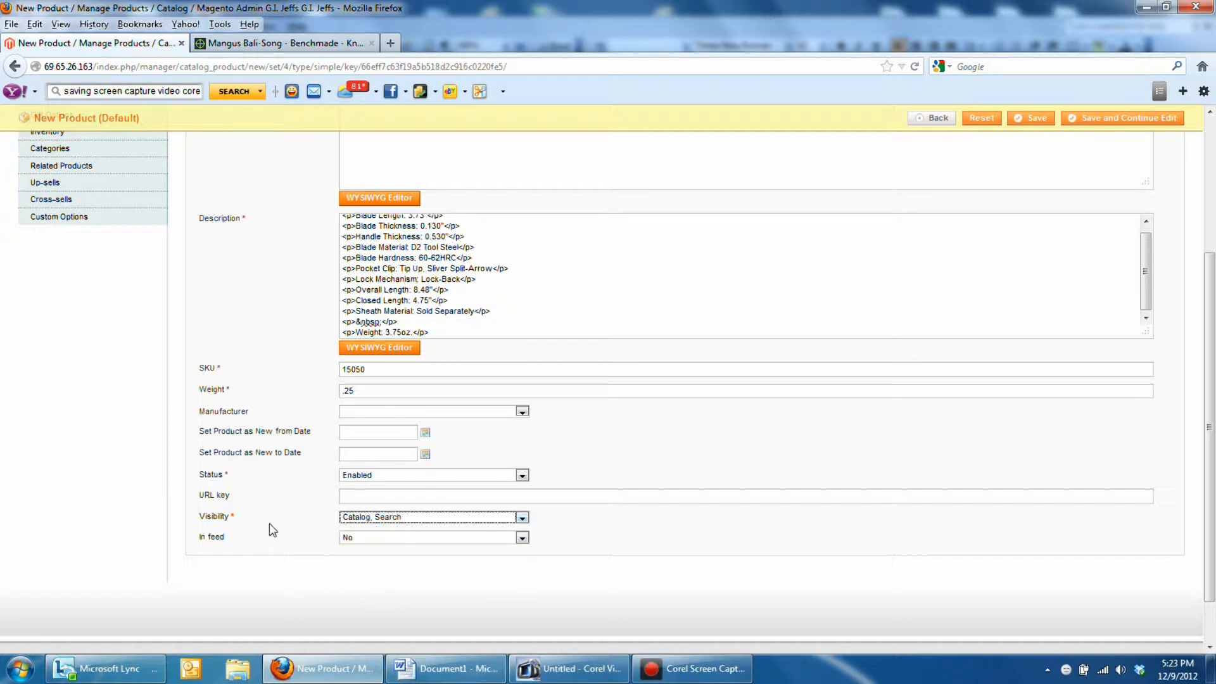
# Step: Look at the store search box on the Mangus Bali-Song storefront page and return to the product form
pyautogui.click(282, 44)
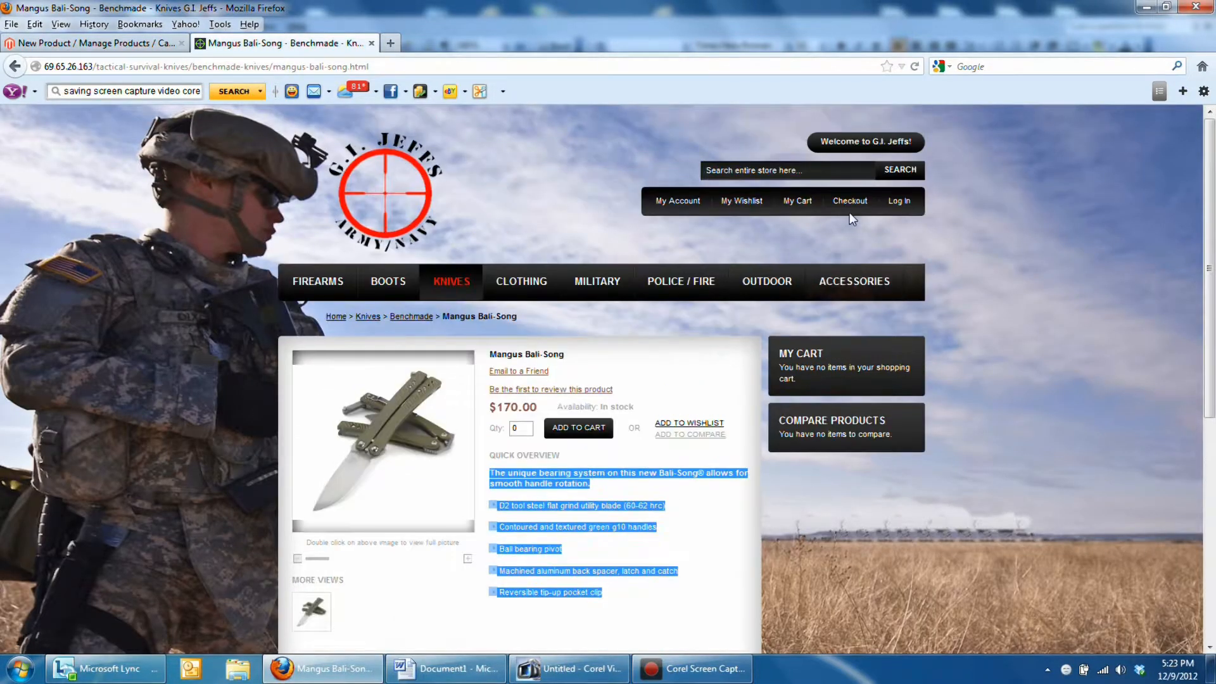
pyautogui.click(804, 170)
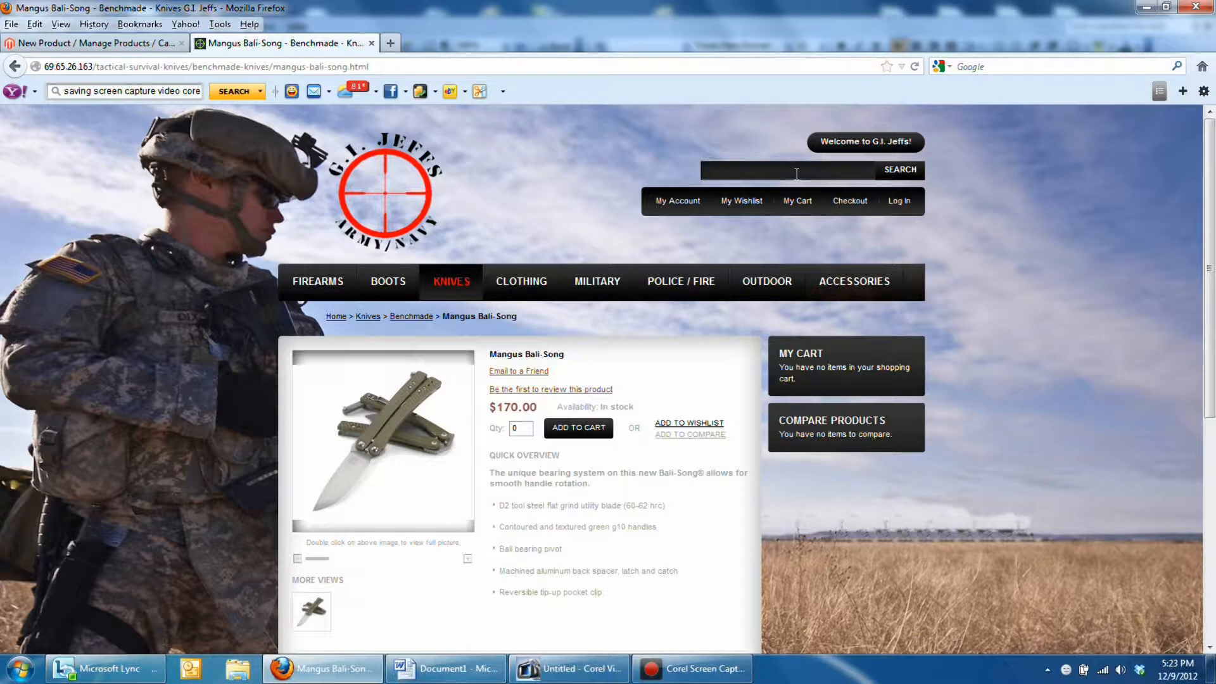
pyautogui.click(125, 43)
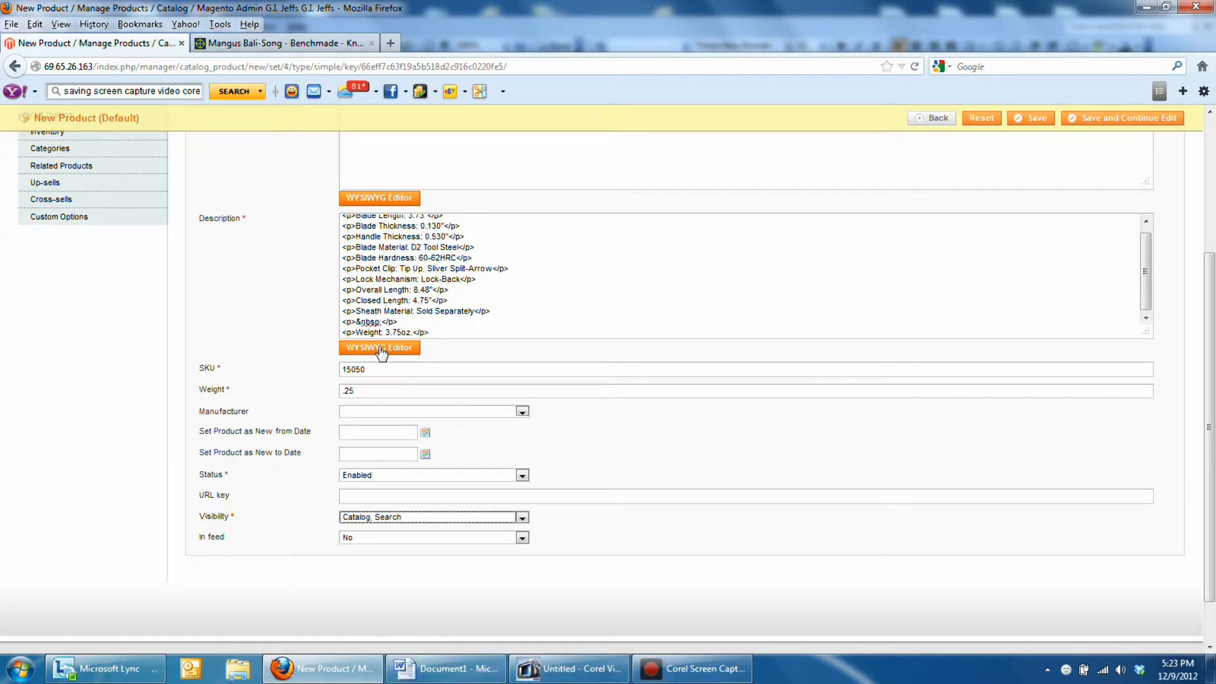
# Step: Try to save the product and continue editing, filling in the required price of 20.00 and the tax class Taxable Goods
pyautogui.scroll(2, 323, 507)
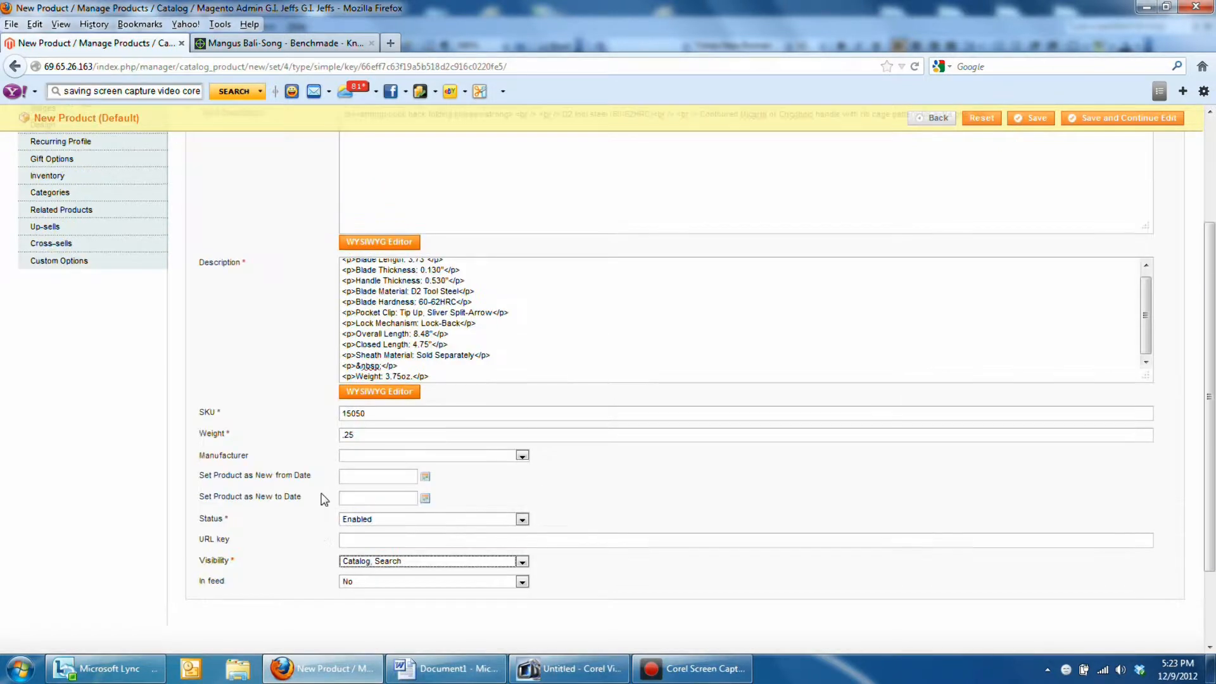
pyautogui.click(1113, 121)
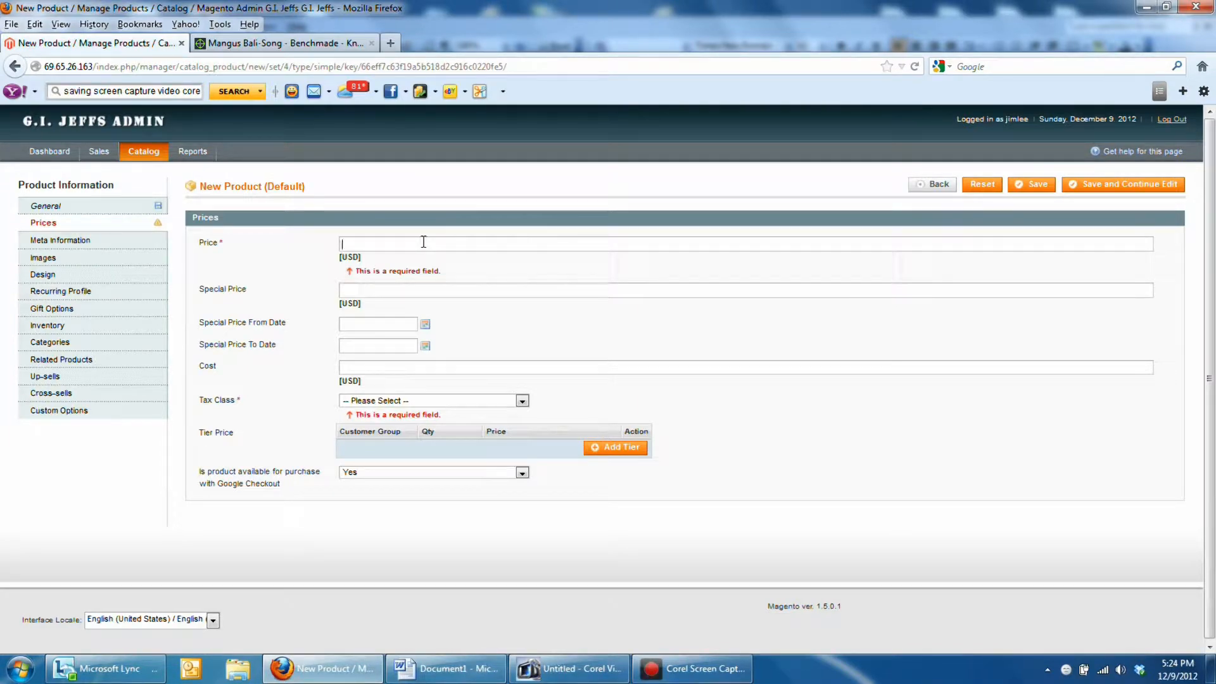
pyautogui.write('20.00')
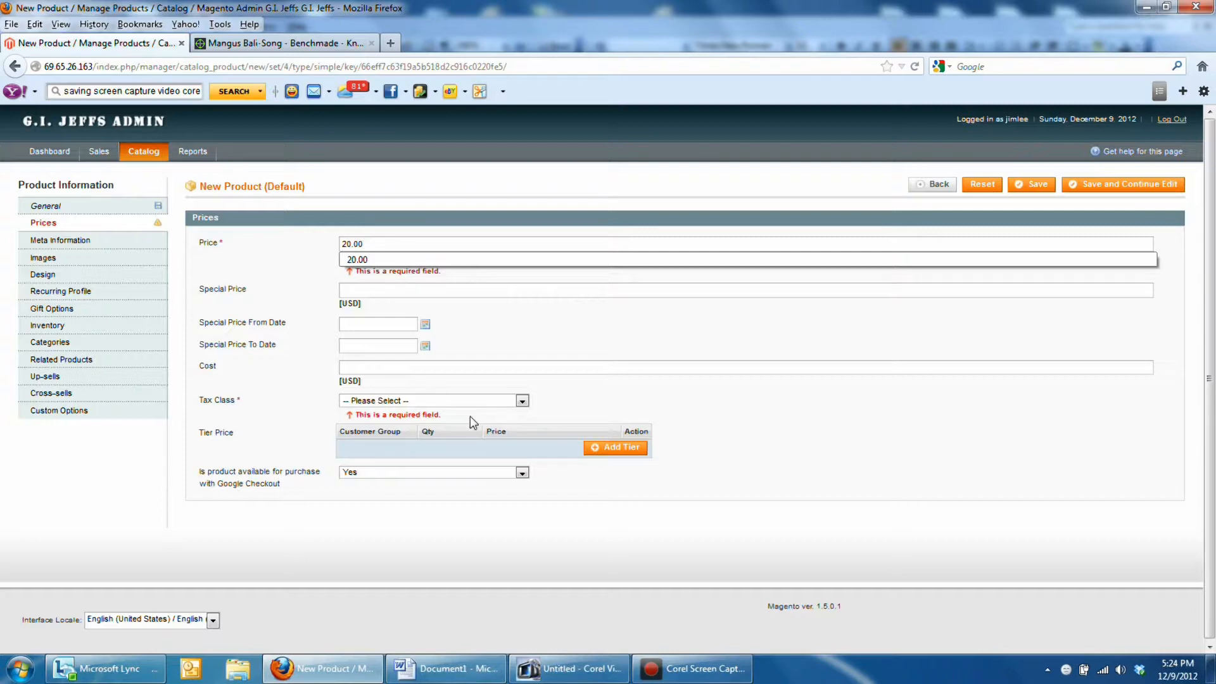
pyautogui.click(393, 401)
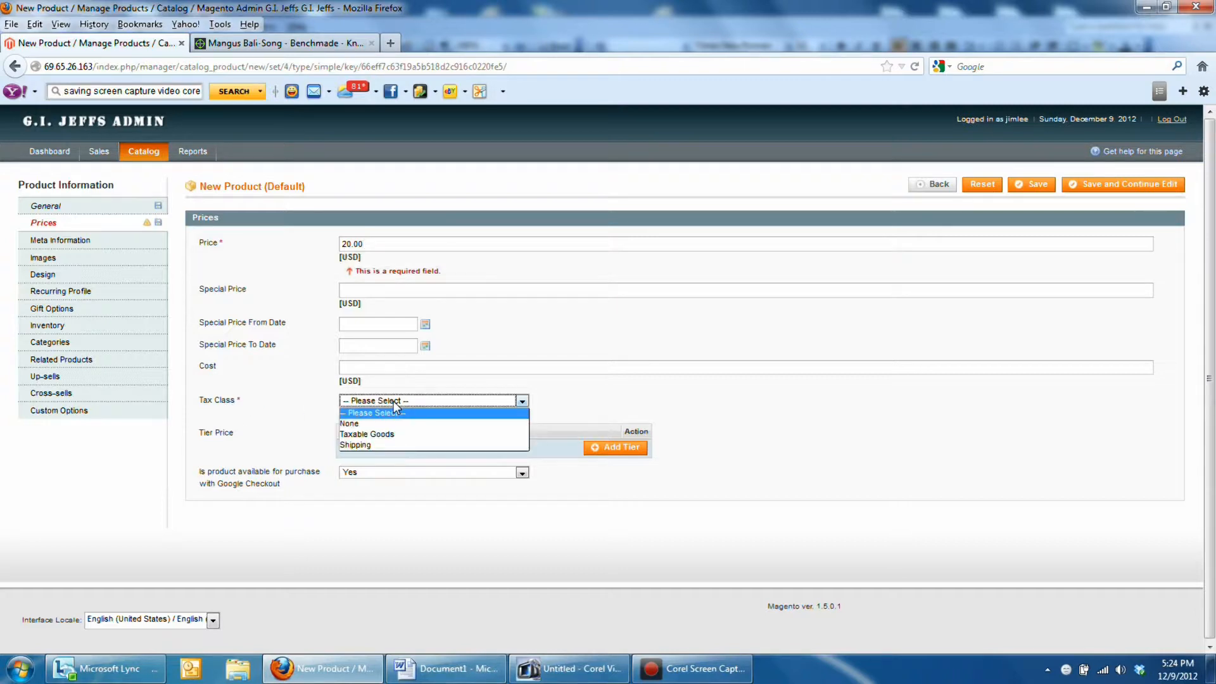
pyautogui.click(383, 434)
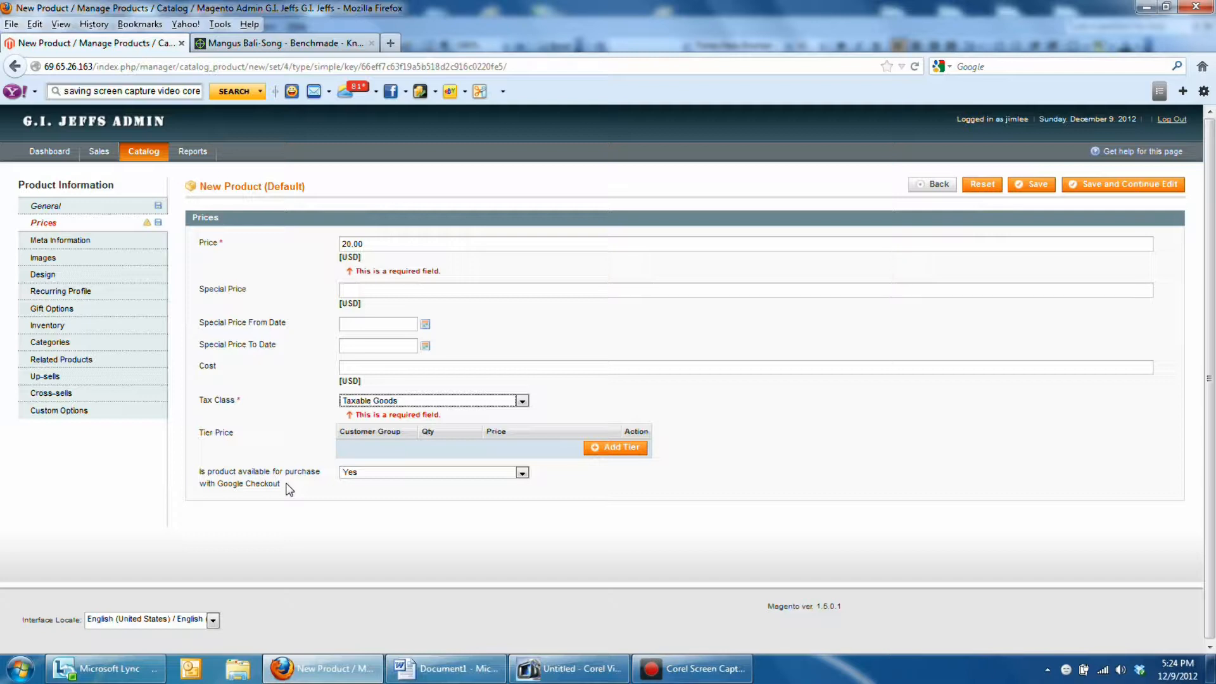
# Step: Set the product's Google Checkout availability to No, and save the product while keeping it open for editing
pyautogui.click(372, 473)
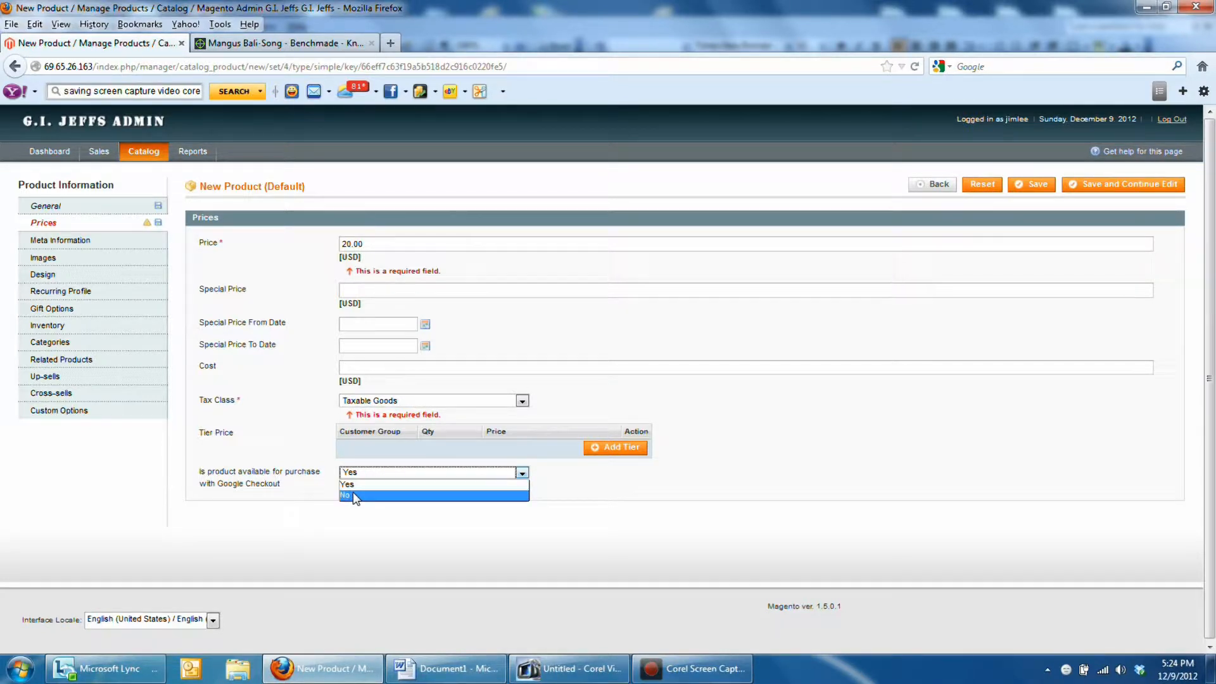
pyautogui.click(352, 495)
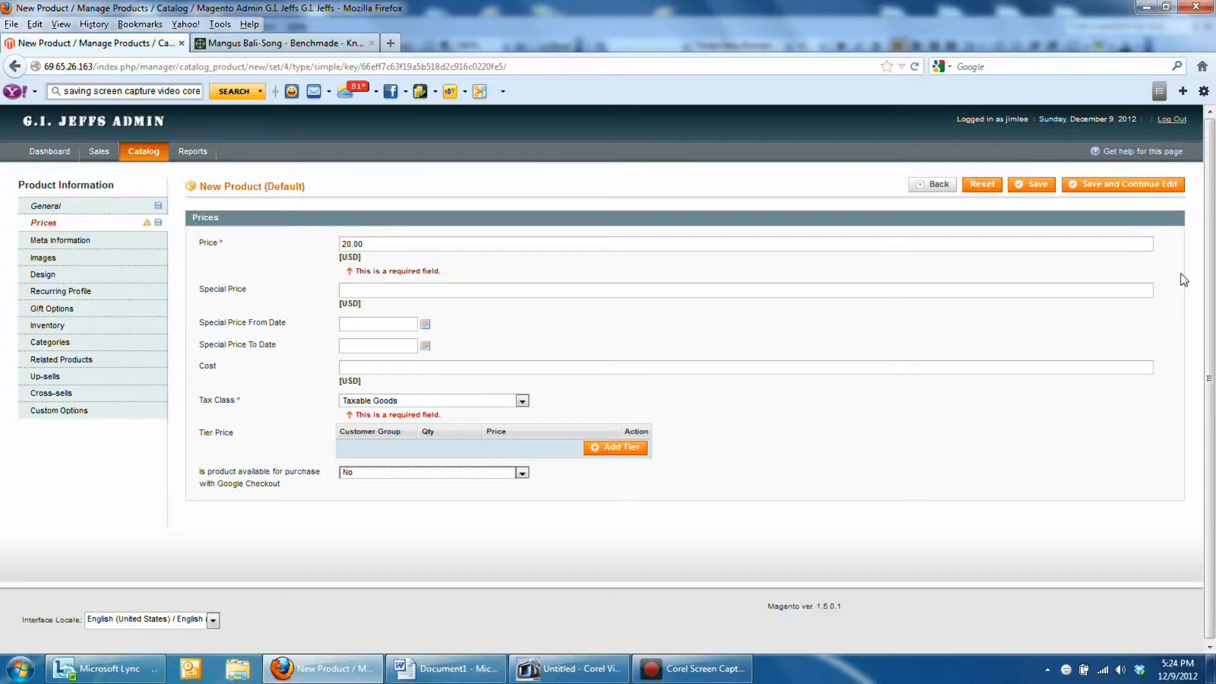
pyautogui.click(1117, 190)
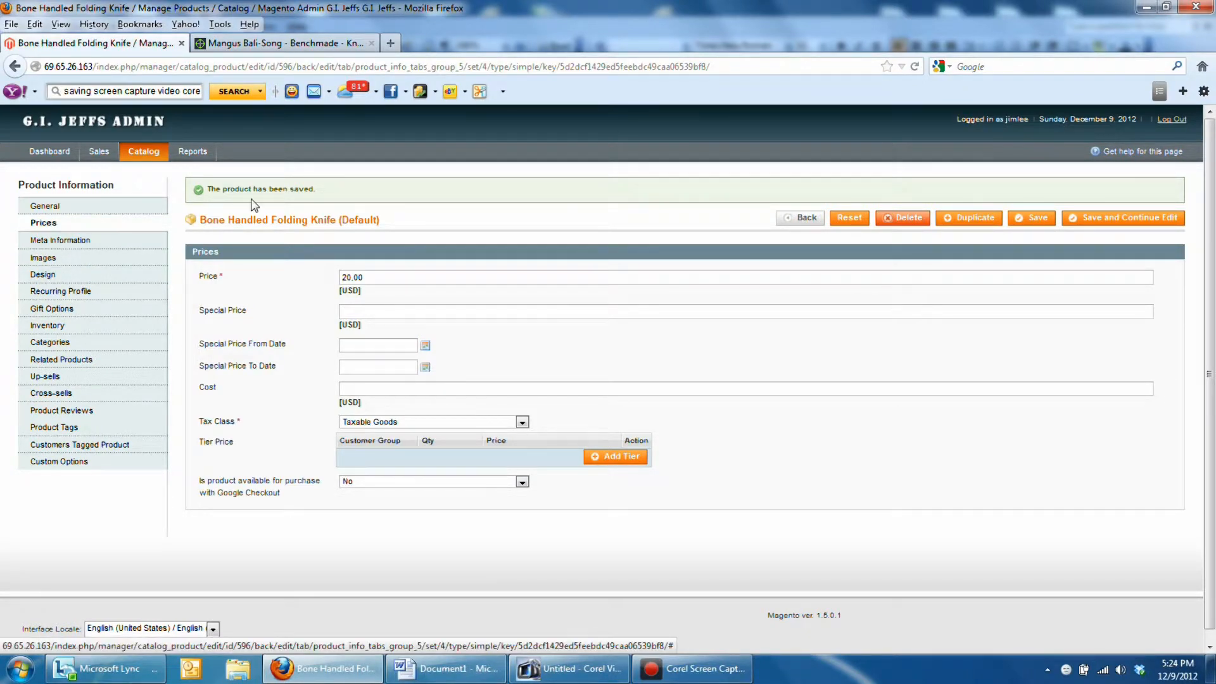
# Step: Enter "Bone Handled Folding Knife" as the meta title in the product's meta information
pyautogui.click(65, 241)
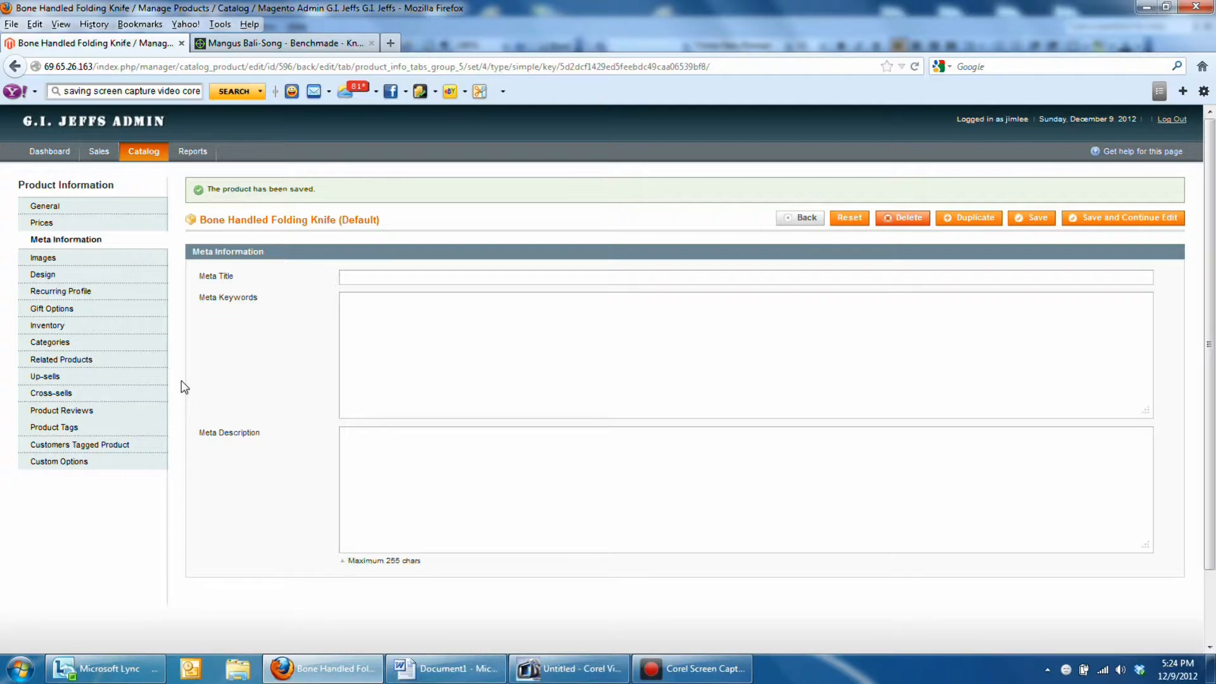
pyautogui.click(373, 282)
pyautogui.write('Bo')
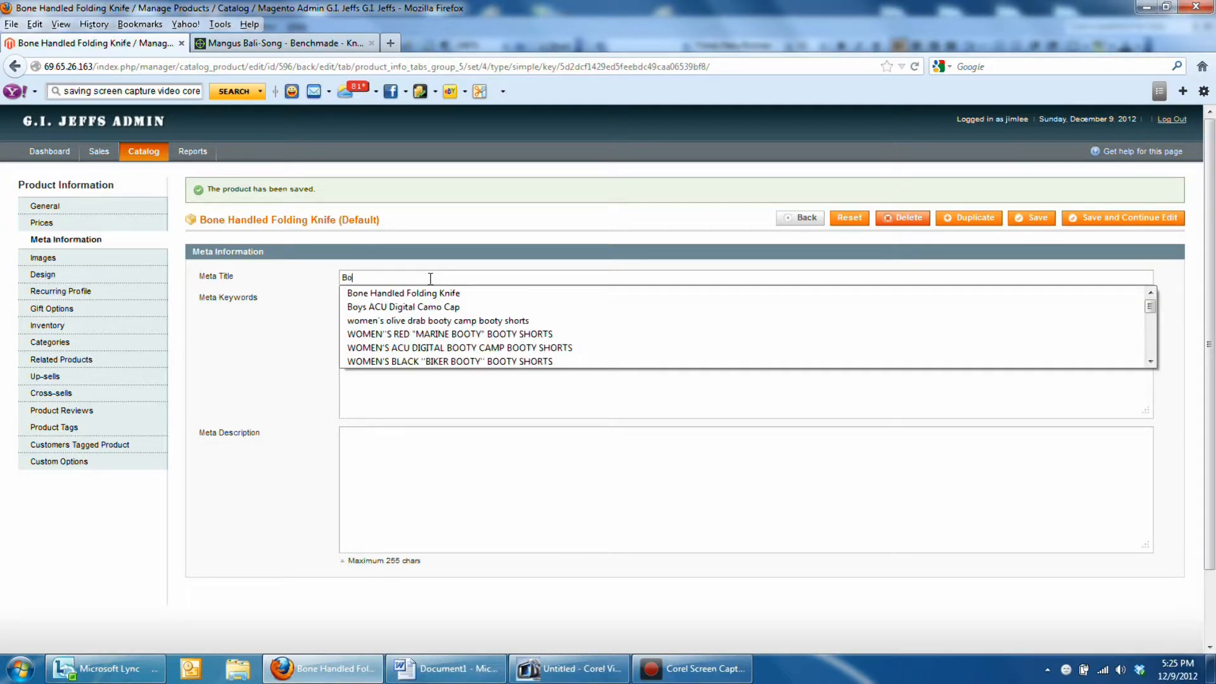
pyautogui.write('ne Handl')
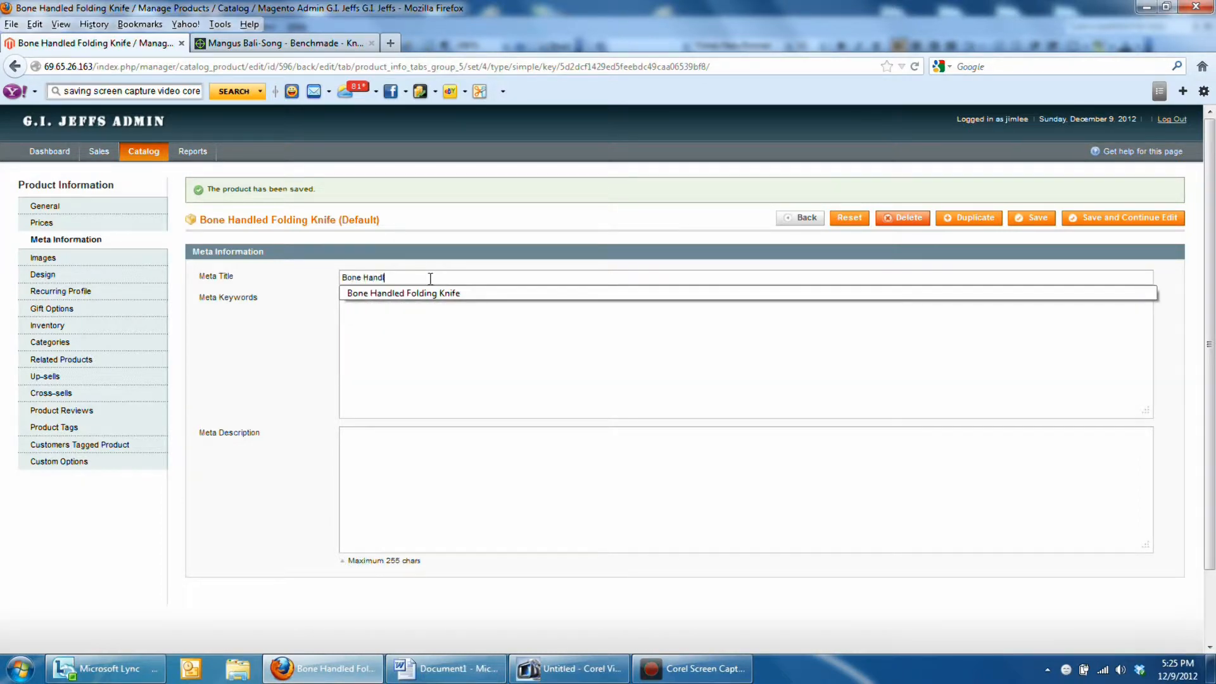
pyautogui.write('ed Folding Knife')
pyautogui.press('Tab')
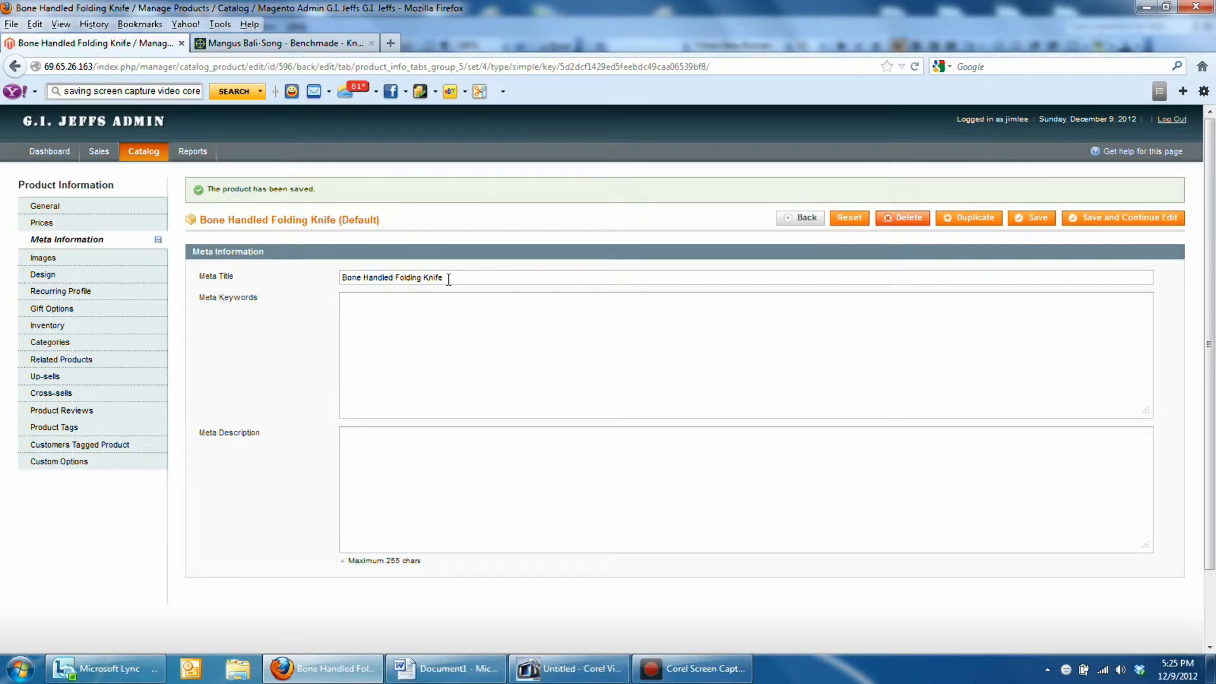
# Step: Copy the meta title text "Bone Handled Folding Knife" into the product's meta keywords
pyautogui.moveTo(448, 278); pyautogui.dragTo(341, 281)
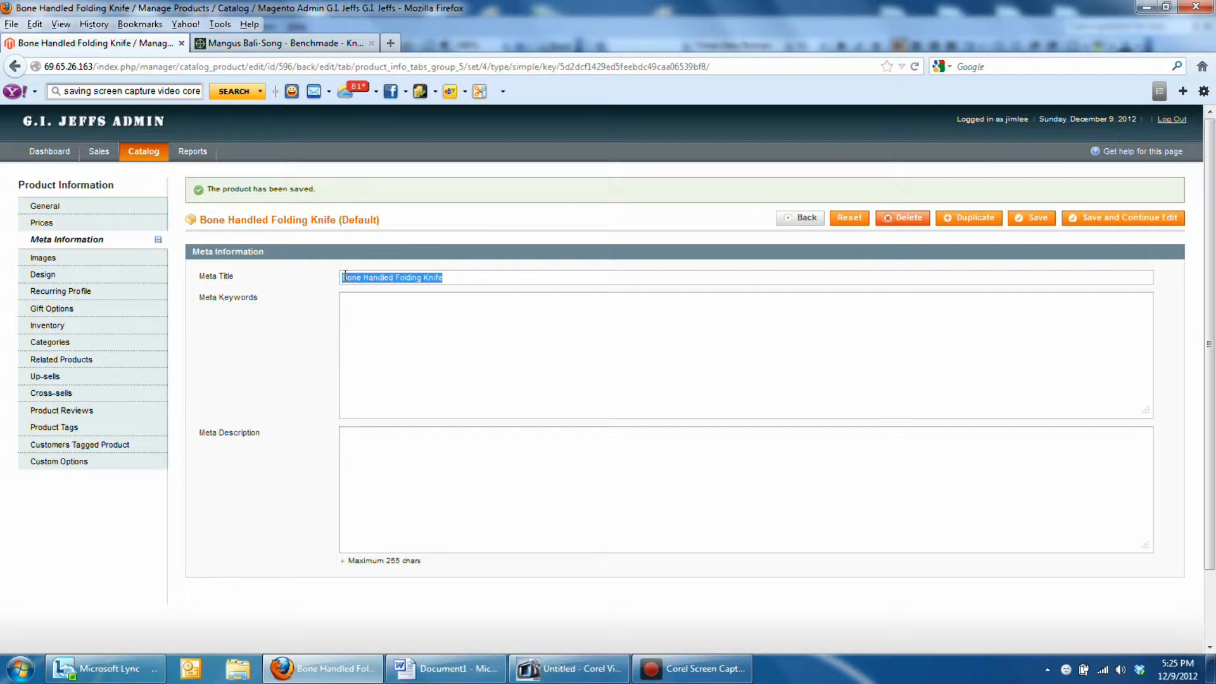
pyautogui.rightClick(350, 277)
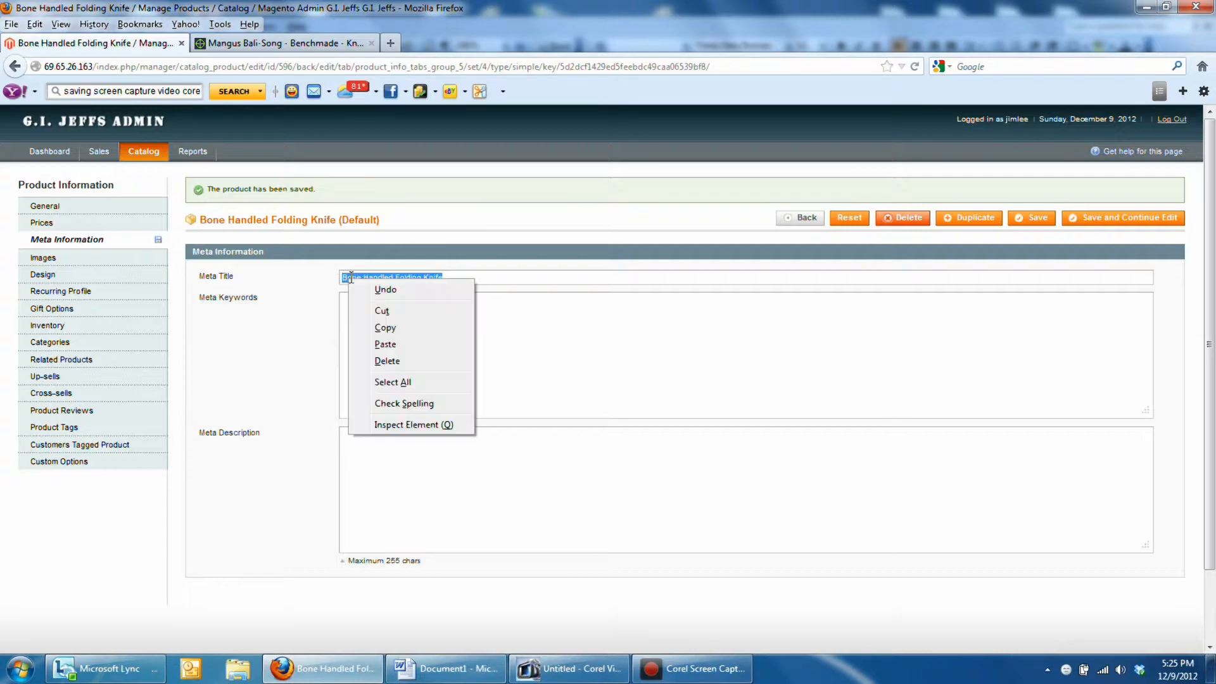
pyautogui.click(383, 327)
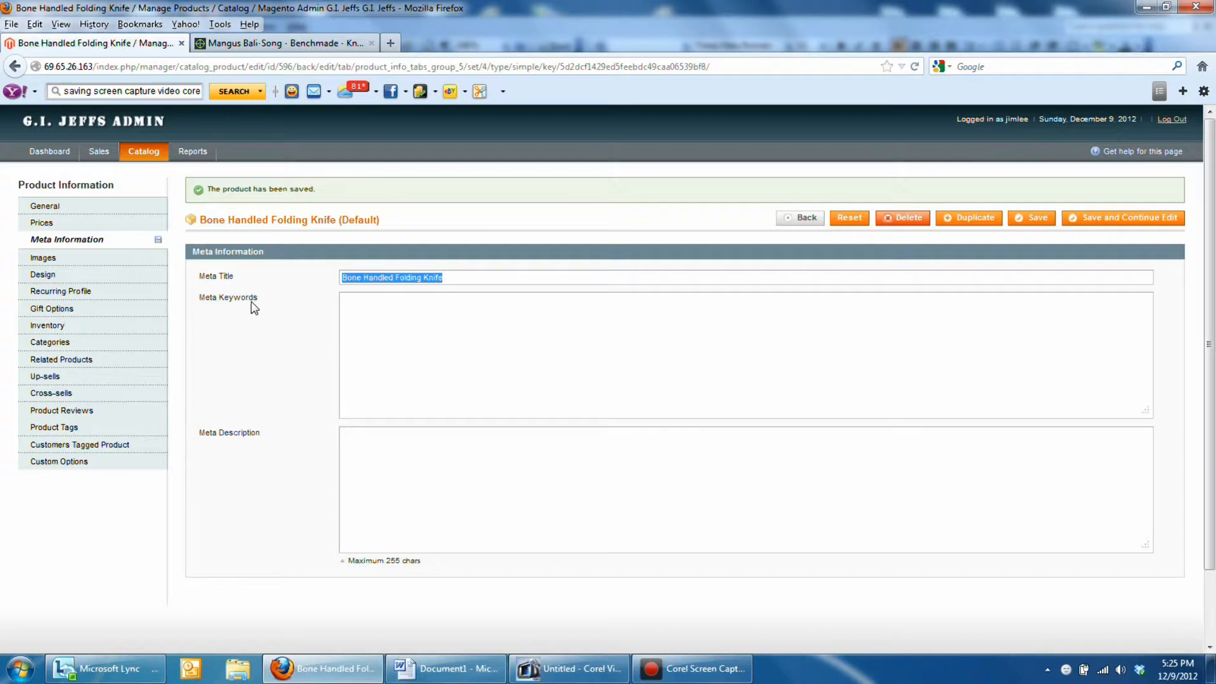
pyautogui.click(351, 304)
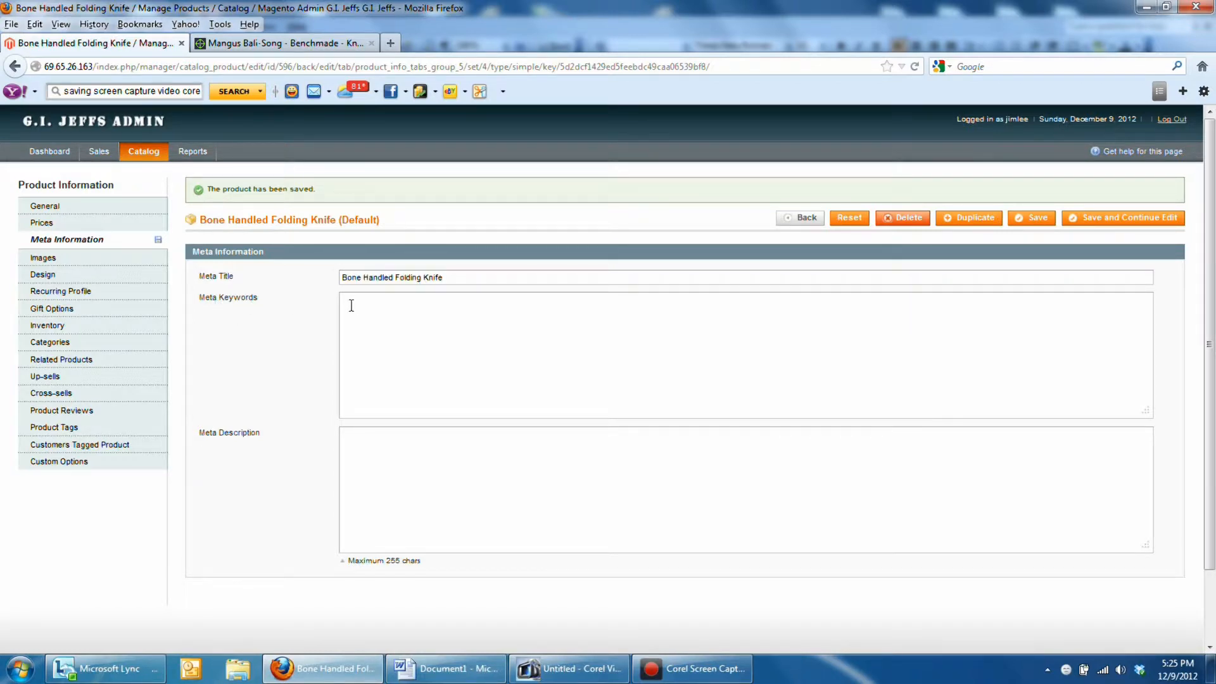
pyautogui.rightClick(347, 302)
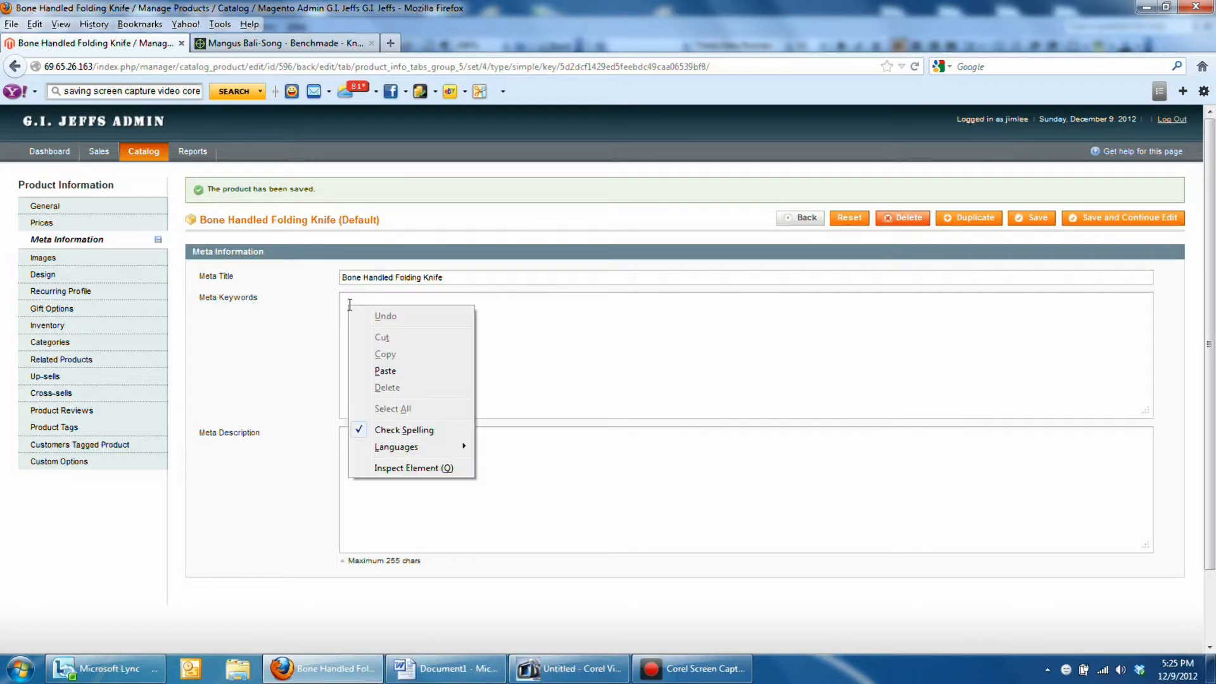
pyautogui.click(396, 370)
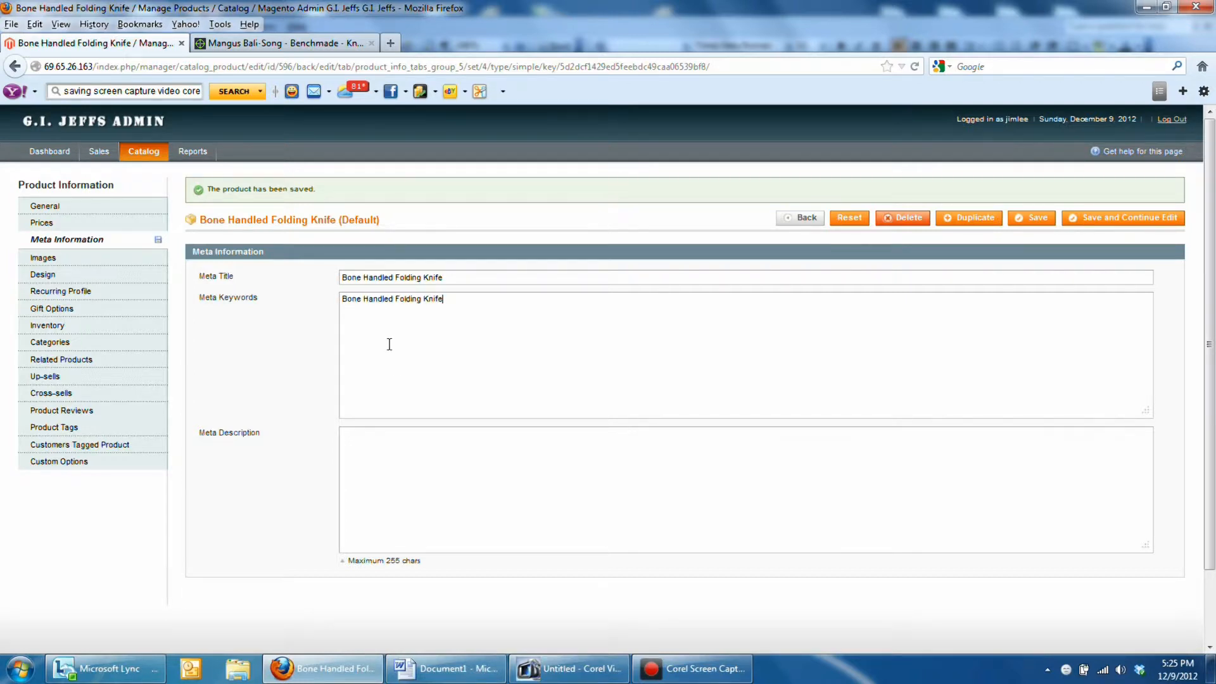
# Step: Separate the words of the meta keywords with commas so they read "Bone, Handled, Folding, Knife"
pyautogui.click(362, 301)
pyautogui.write(',')
pyautogui.click(396, 298)
pyautogui.write(',')
pyautogui.click(425, 298)
pyautogui.write(',')
# Step: Paste the copied text "Bone Handled Folding Knife" as the product's meta description
pyautogui.click(345, 438)
pyautogui.rightClick(352, 436)
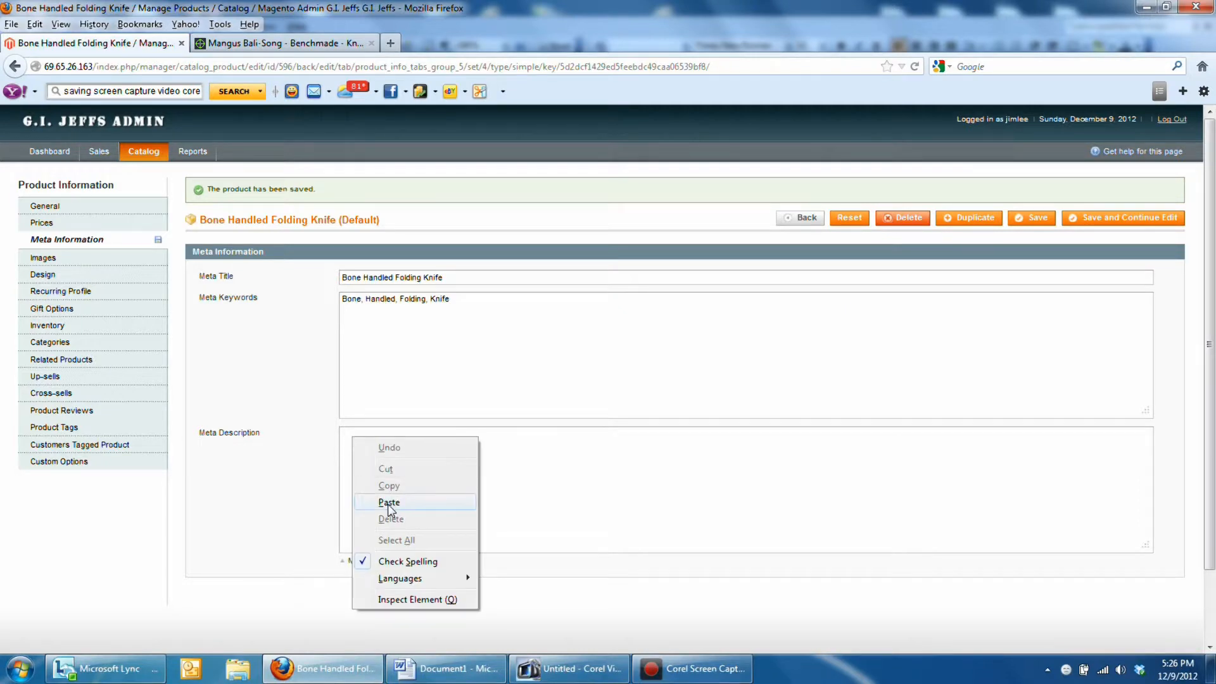
pyautogui.click(389, 503)
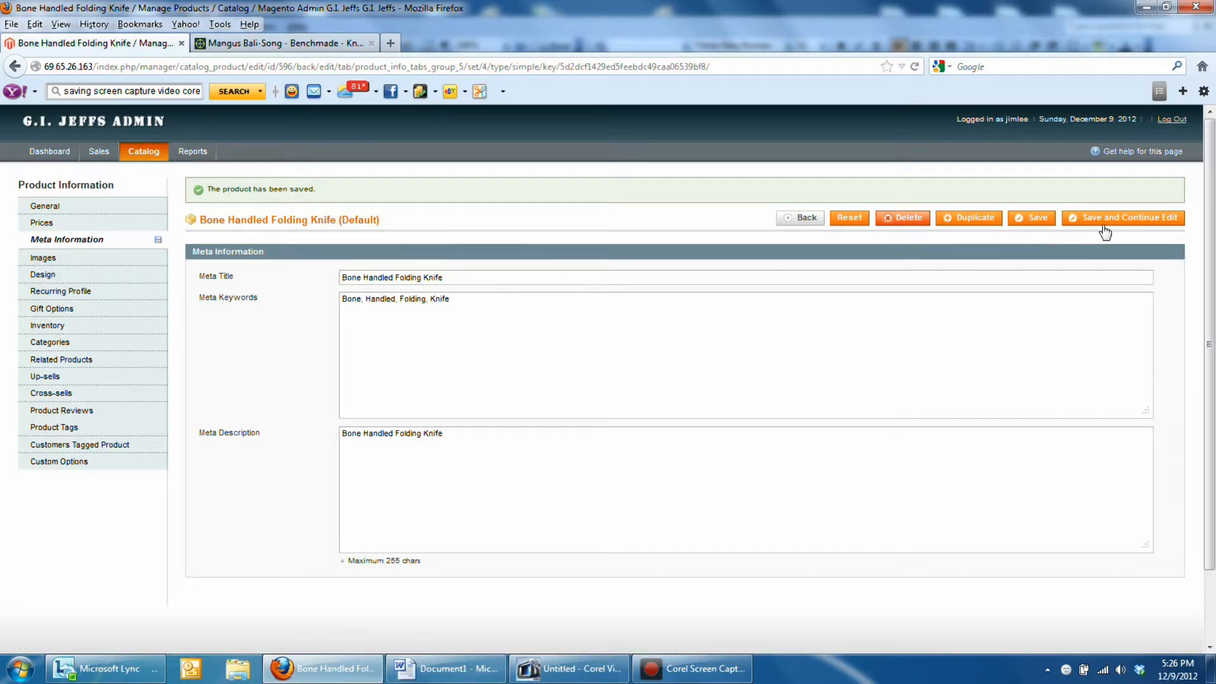
# Step: Upload the bone_handle_folder picture from the Knives folder to the product's images
pyautogui.click(46, 260)
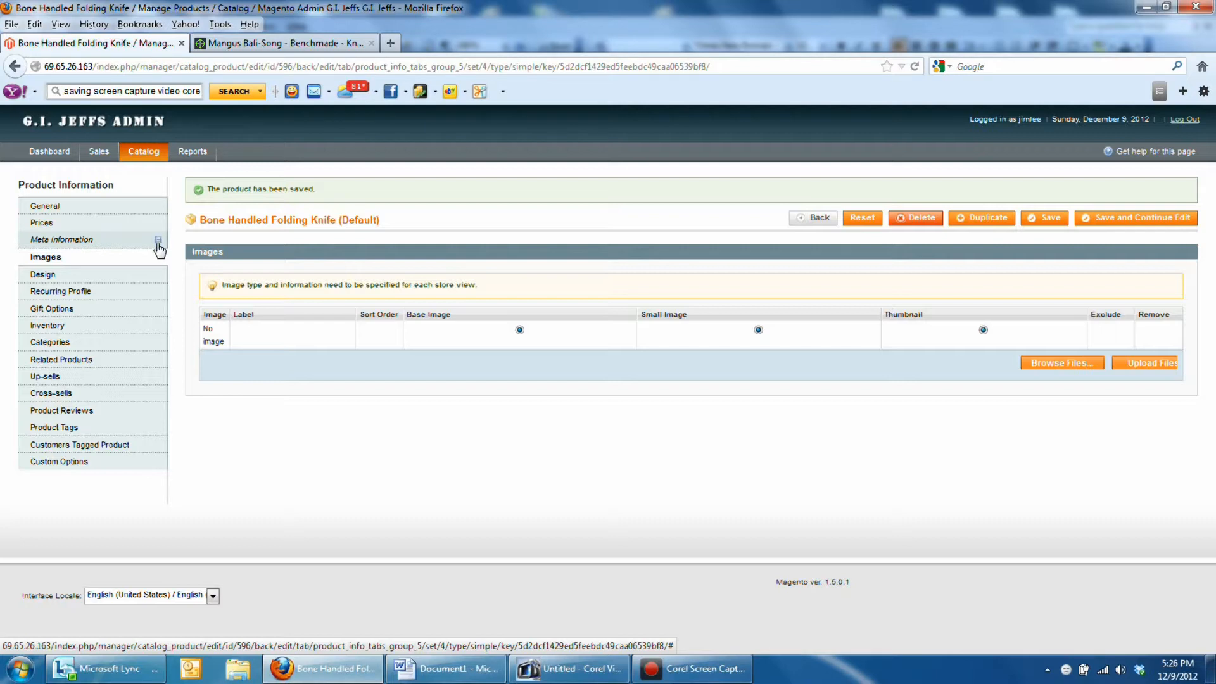
pyautogui.moveTo(161, 248)
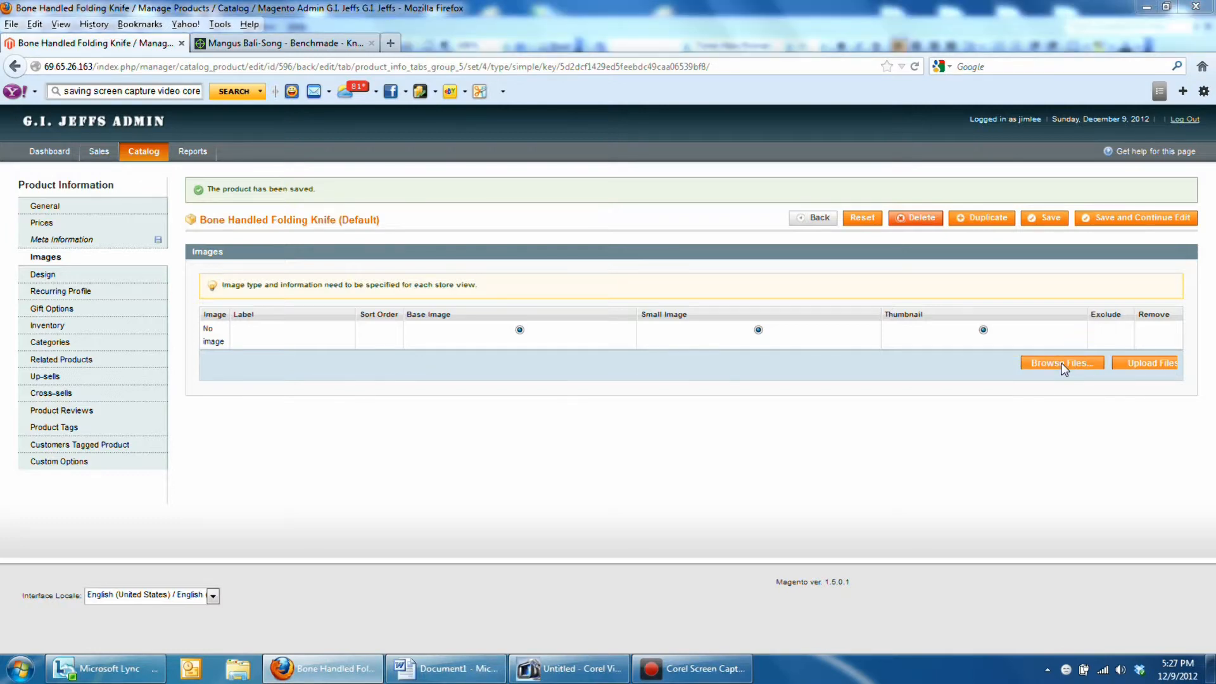
pyautogui.click(1044, 367)
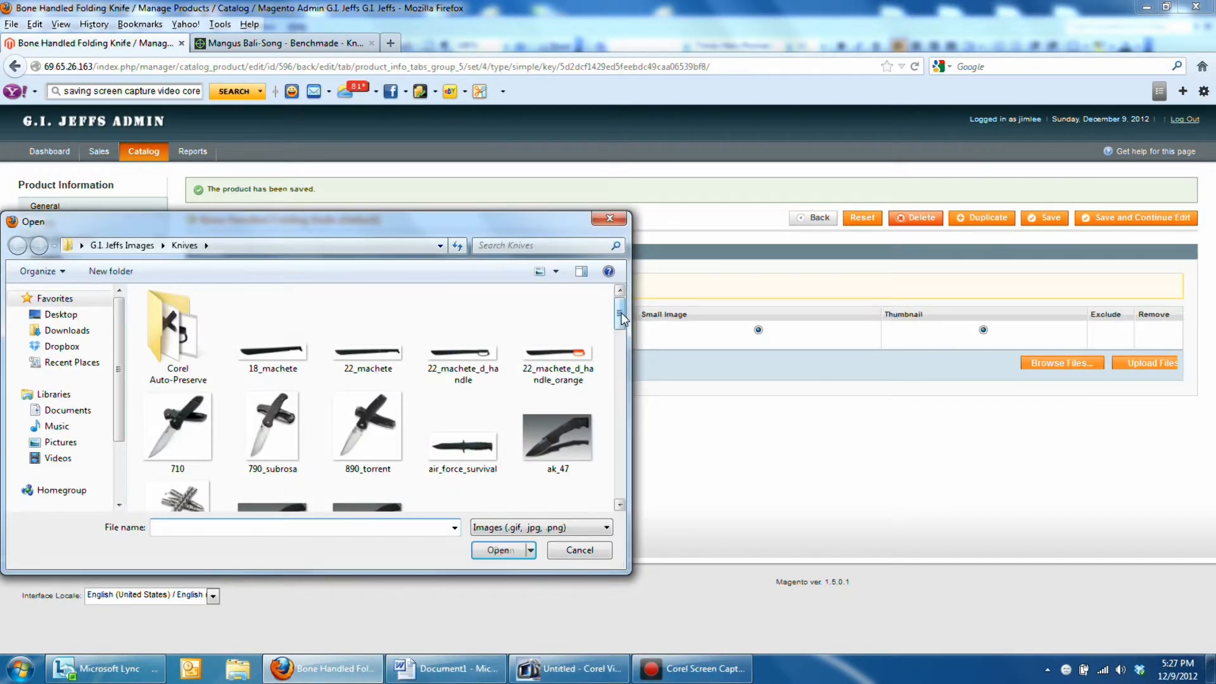
pyautogui.moveTo(619, 315); pyautogui.dragTo(620, 346)
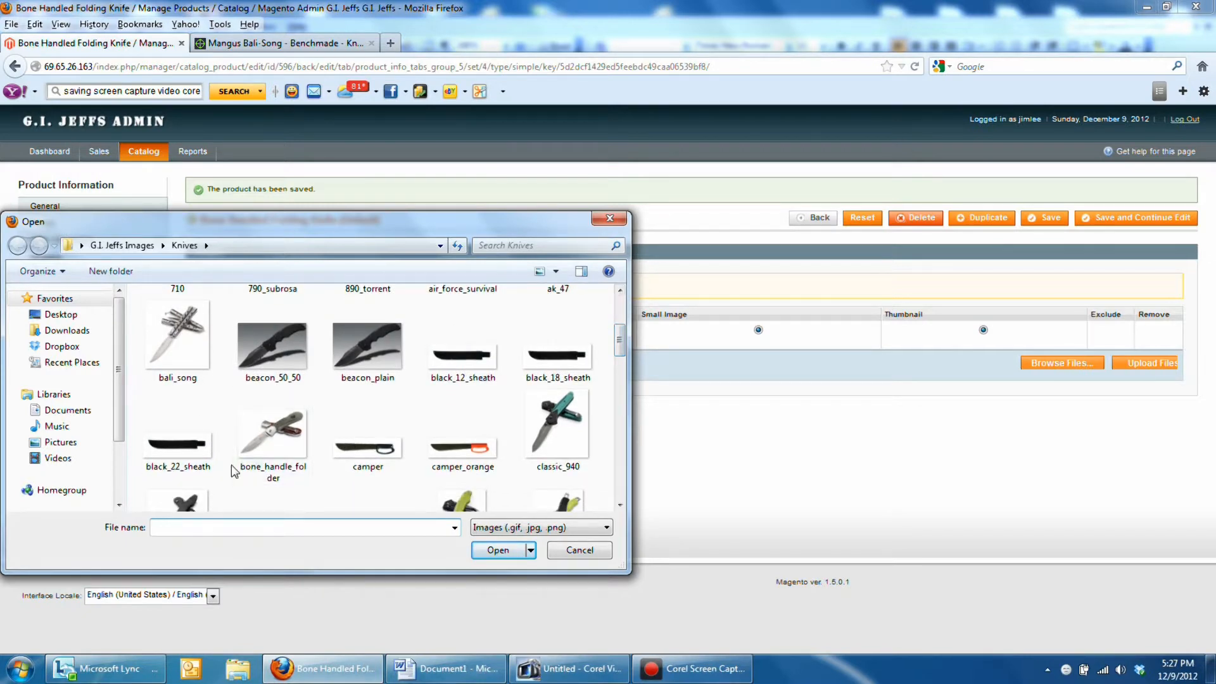
pyautogui.click(276, 434)
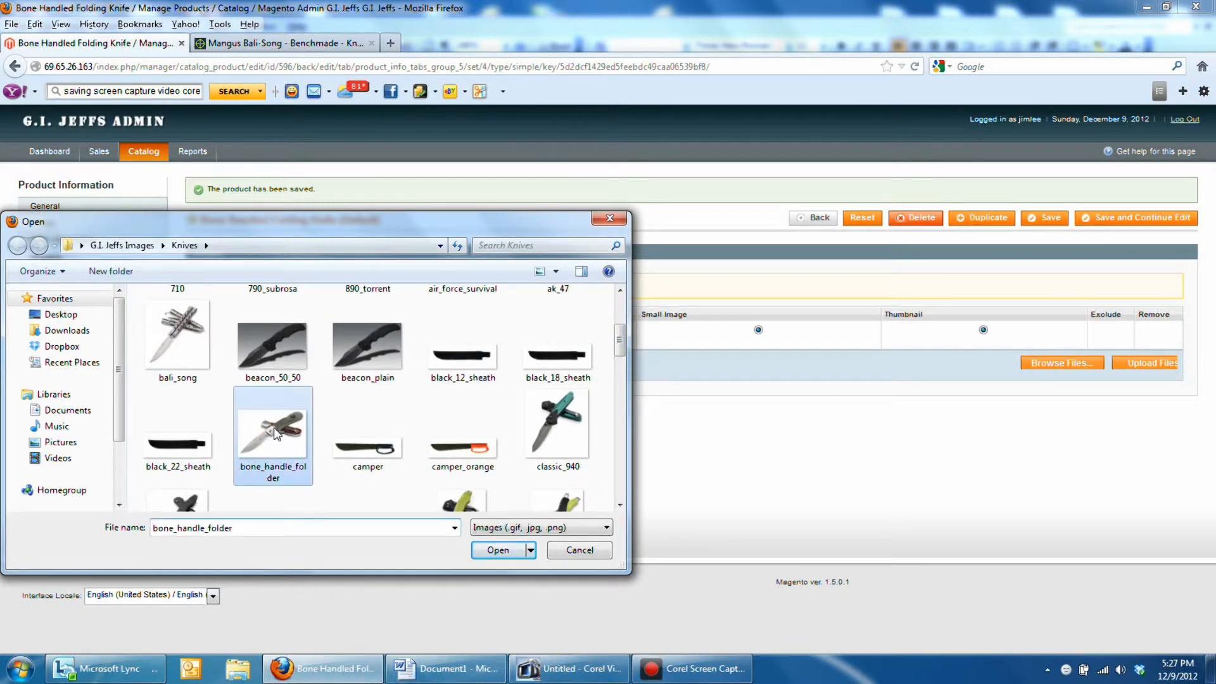
pyautogui.click(497, 550)
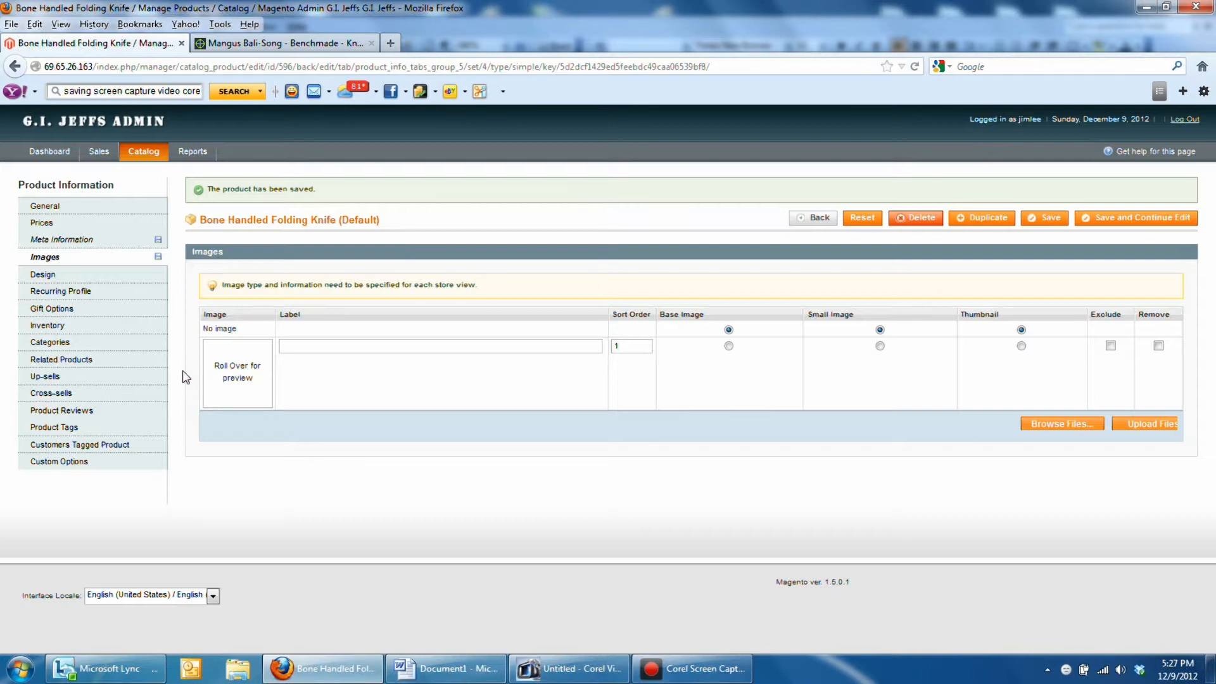
pyautogui.moveTo(241, 375)
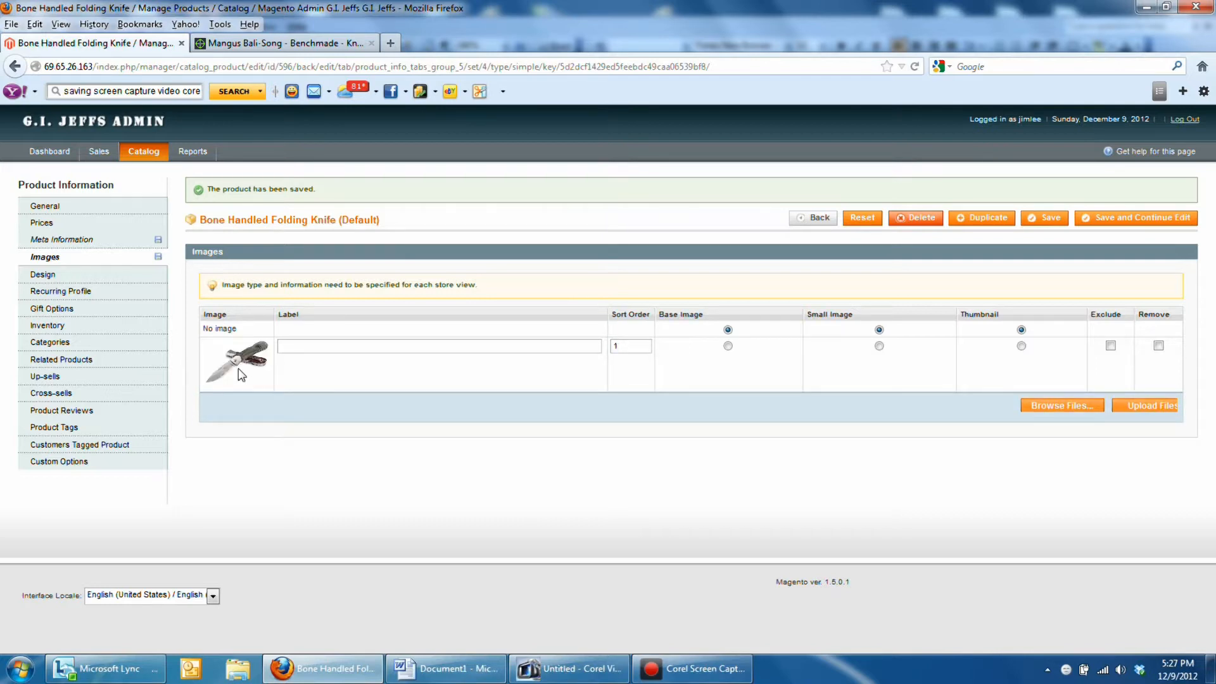
# Step: Label the uploaded image "Bone Handled Folding Knife" and set it as the base image, small image and thumbnail
pyautogui.click(283, 343)
pyautogui.write('d Folding Knife')
pyautogui.click(729, 348)
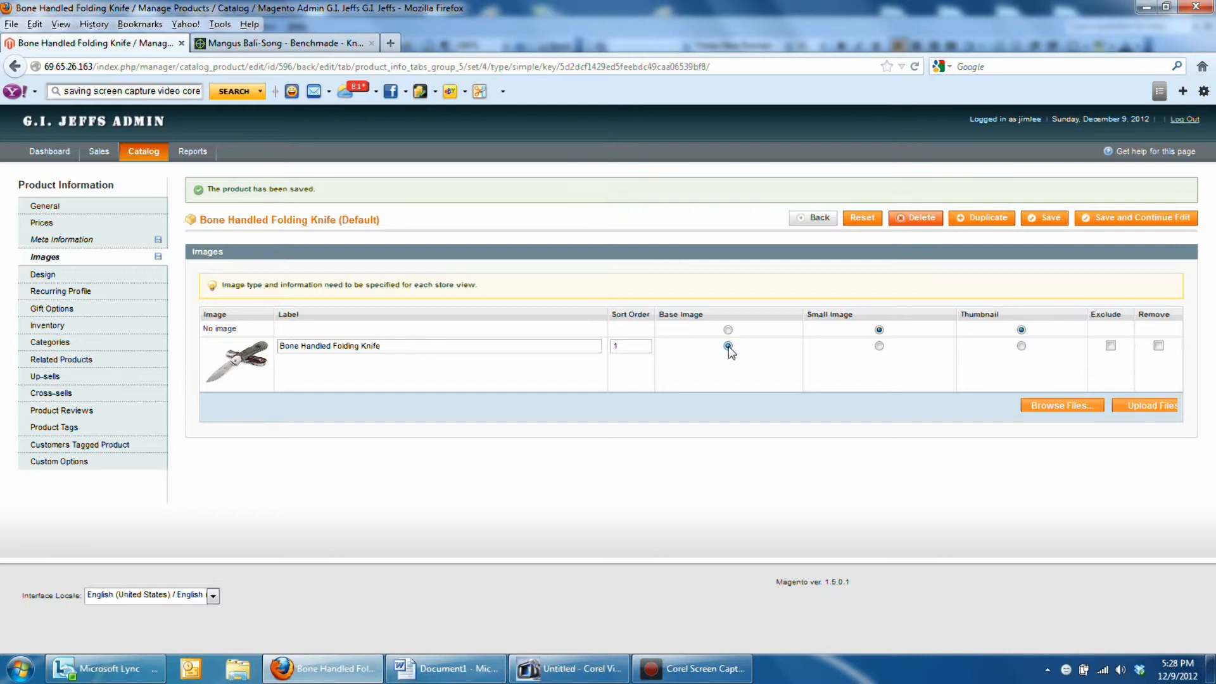
pyautogui.click(879, 346)
pyautogui.click(1021, 349)
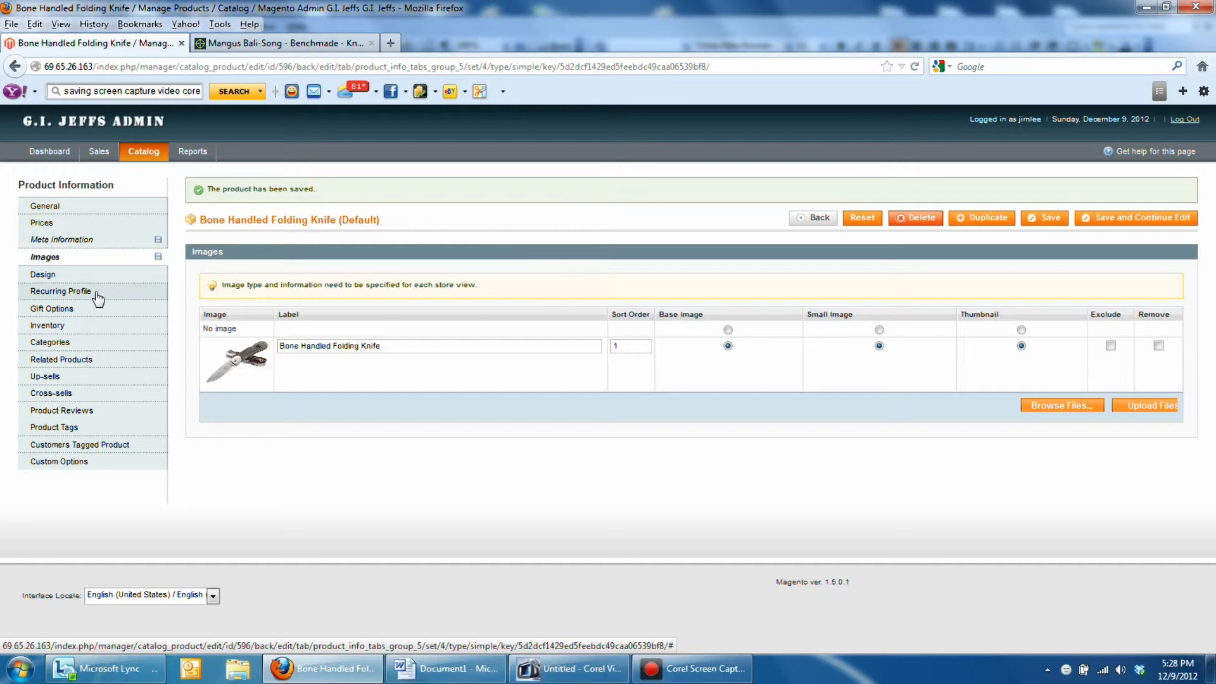
# Step: Assign the product to the Benchmade category under Knives and save the product
pyautogui.click(67, 348)
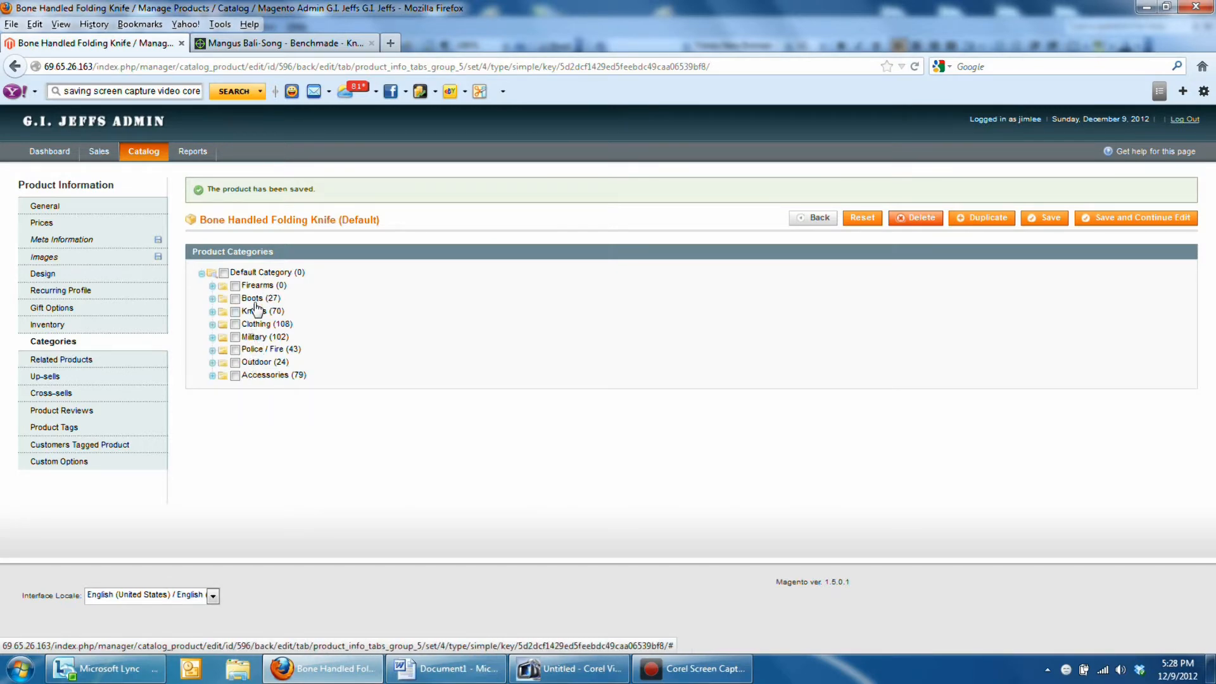
pyautogui.click(212, 313)
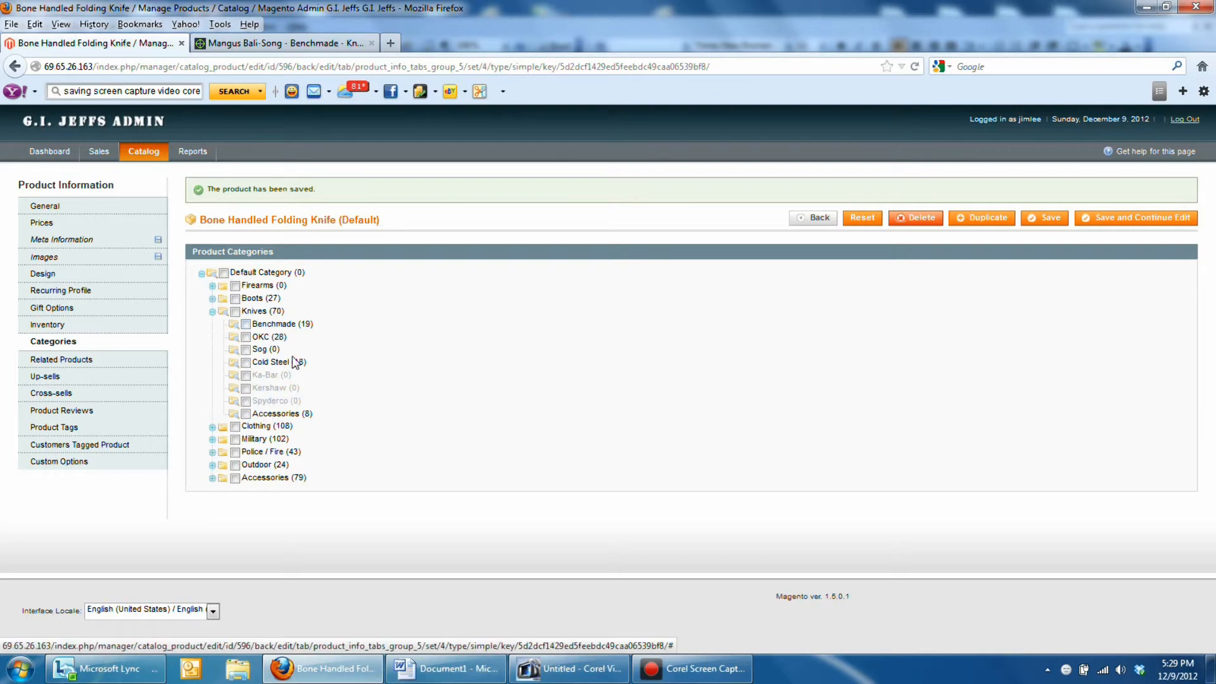
pyautogui.click(245, 325)
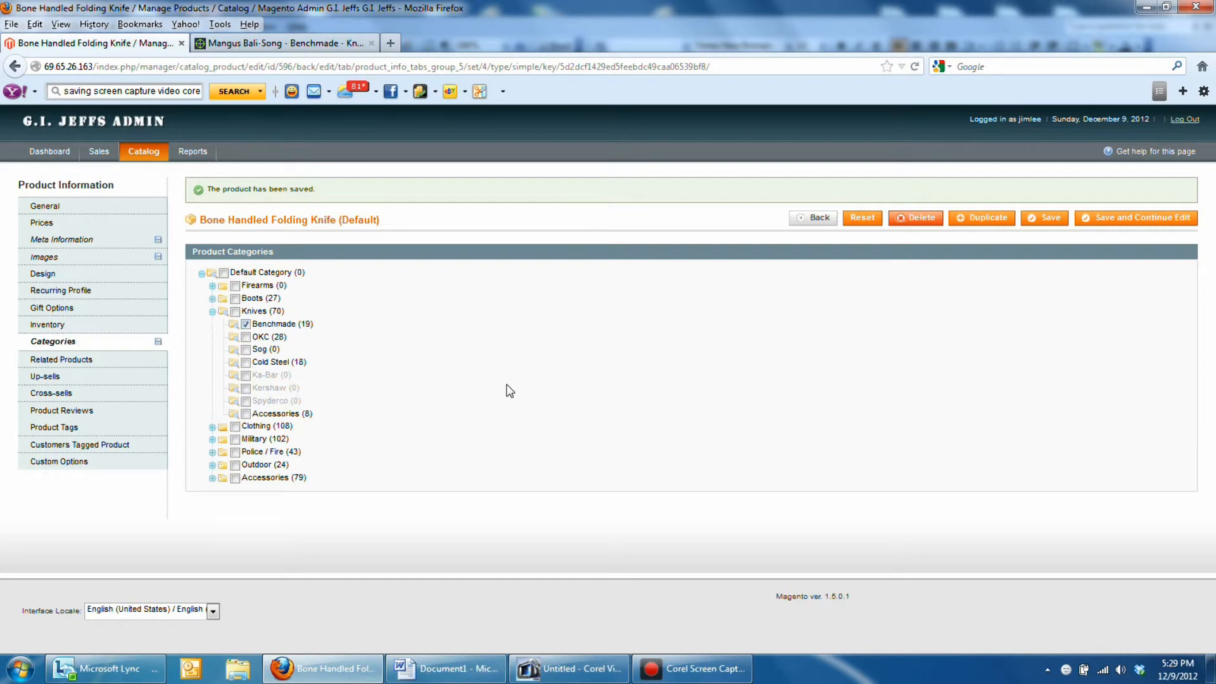
pyautogui.click(1047, 219)
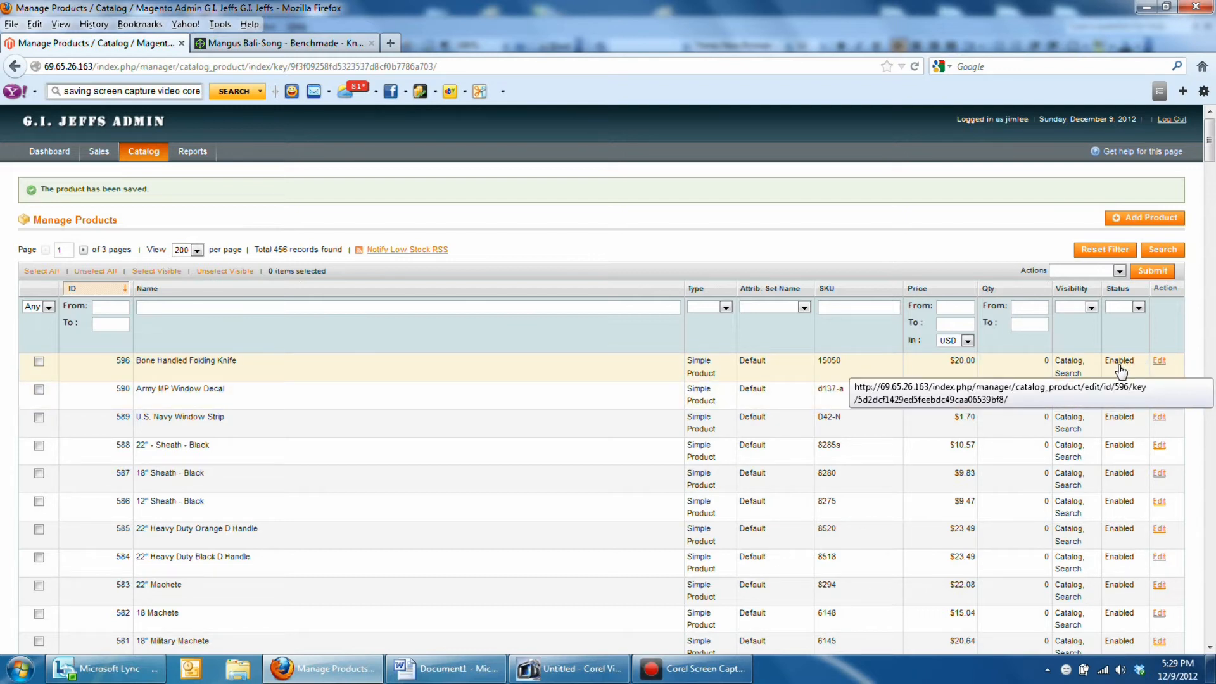
# Step: Open the Bone Handled Folding Knife page from page 3 of the storefront's Benchmade knives category
pyautogui.click(296, 47)
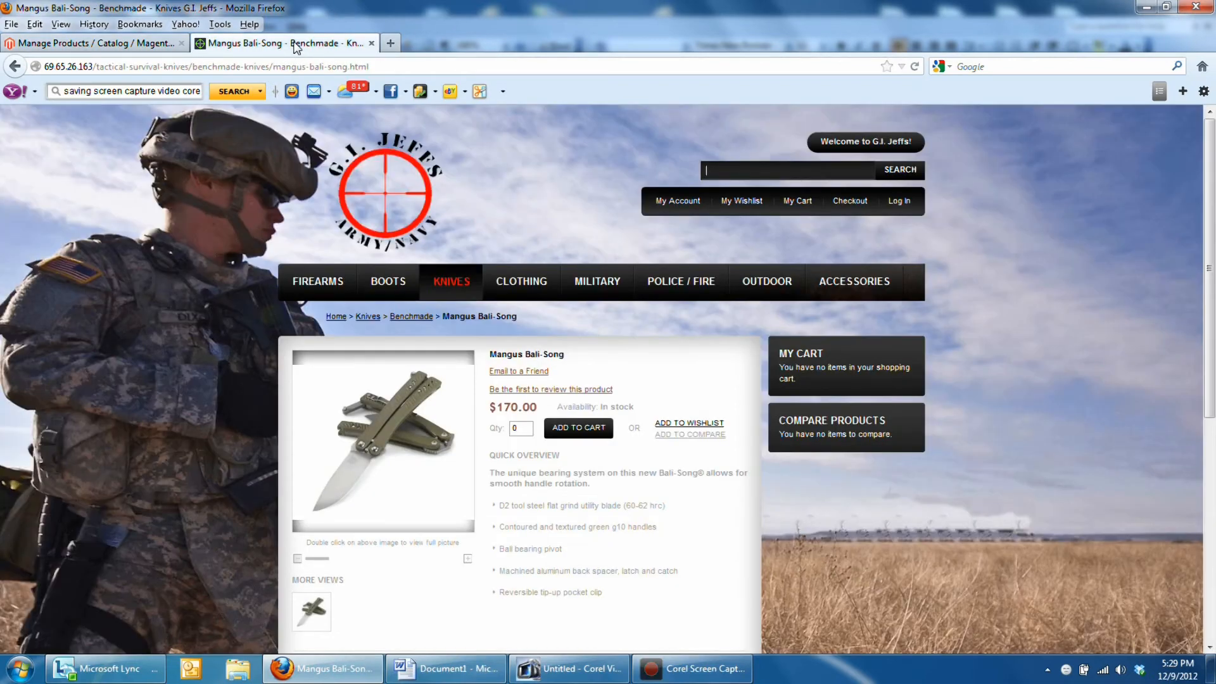
pyautogui.moveTo(446, 281)
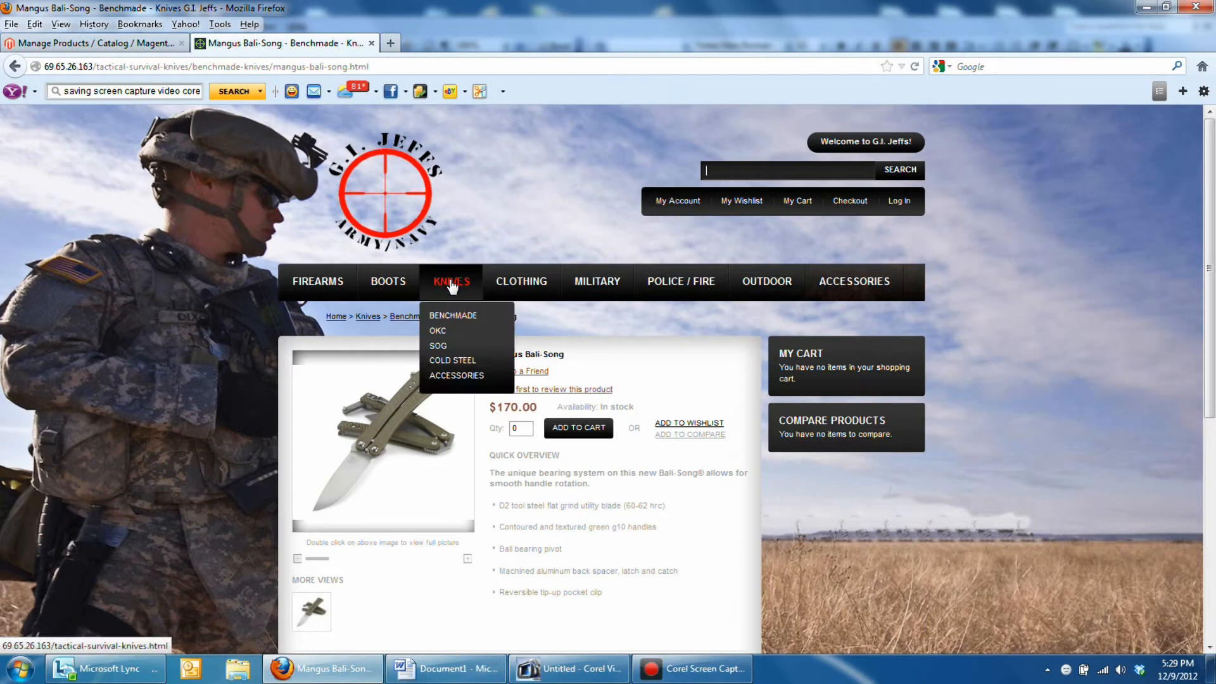
pyautogui.click(460, 323)
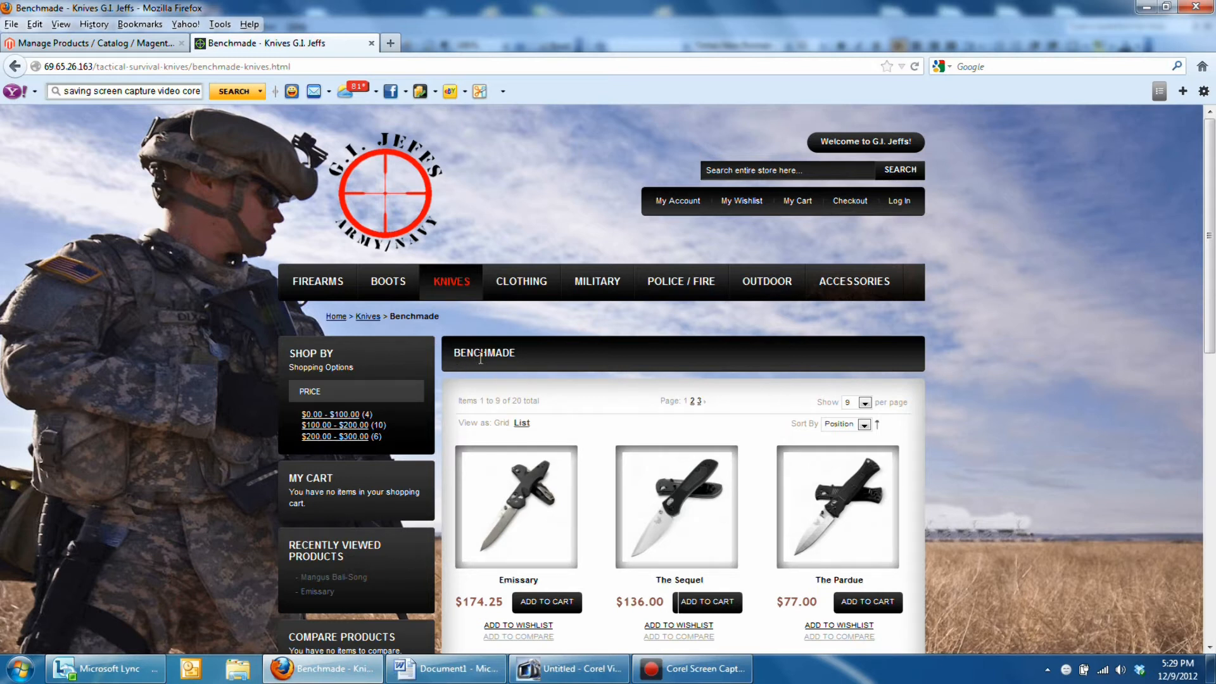
pyautogui.click(700, 402)
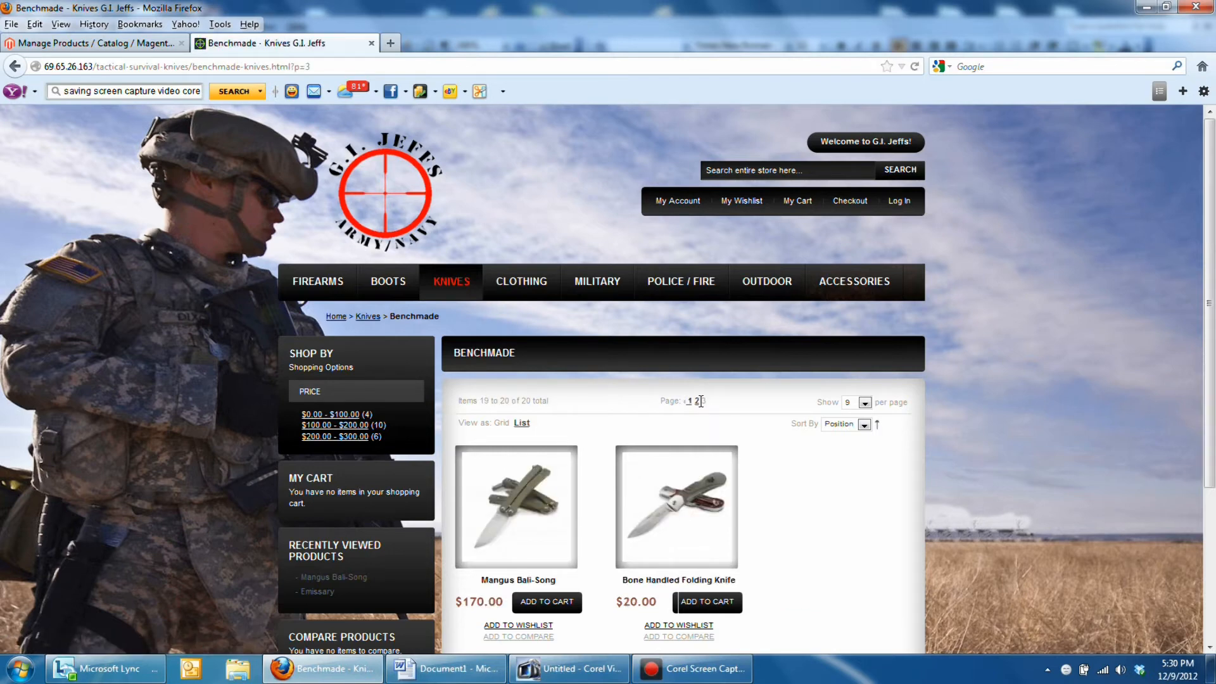
pyautogui.scroll(-1, 760, 451)
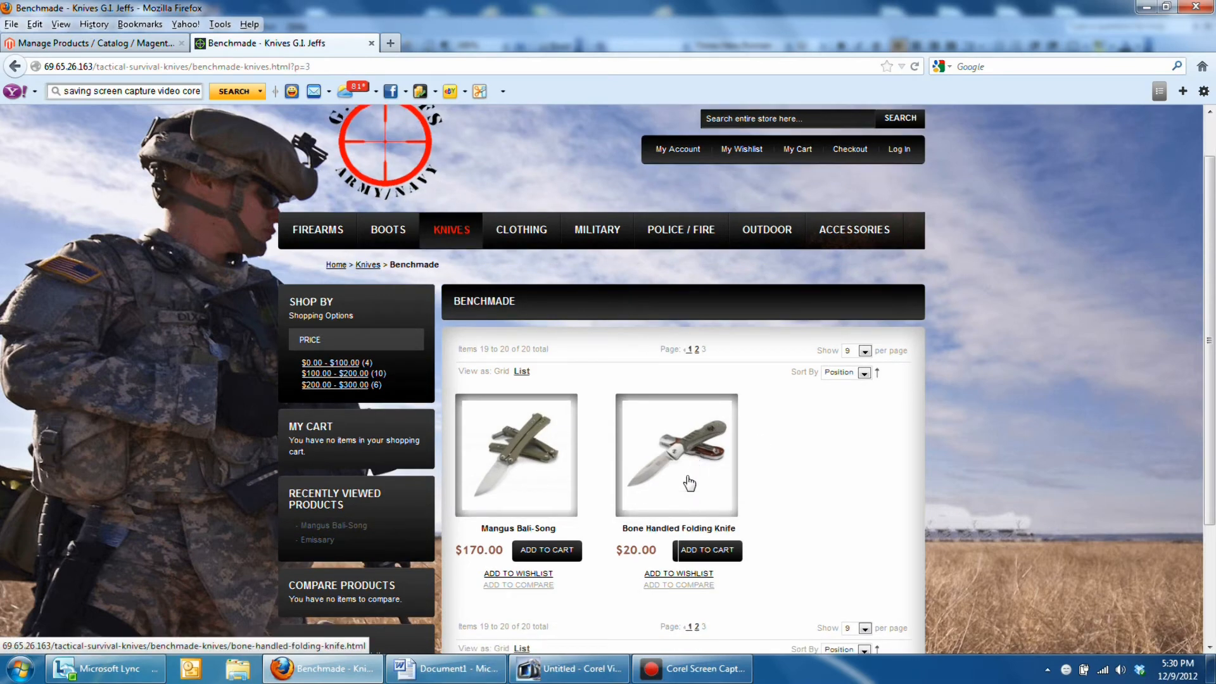
pyautogui.click(687, 473)
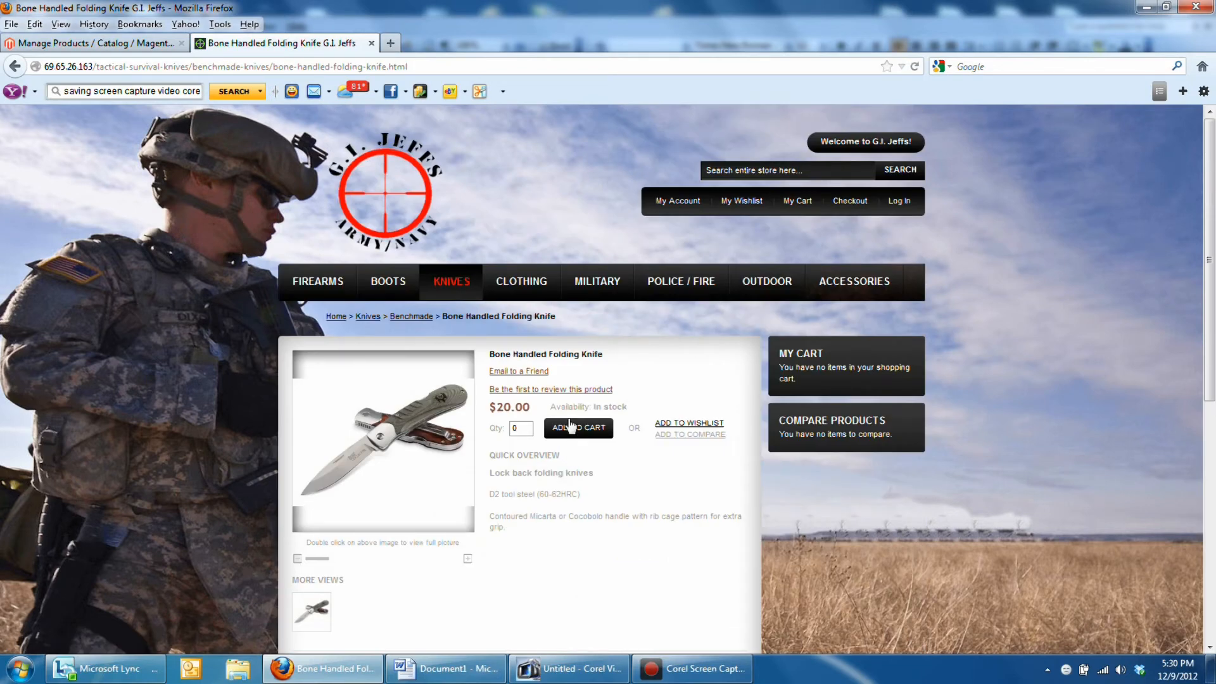
# Step: Review the knife's picture, price, quick overview and details on its storefront page, and return to the admin product list
pyautogui.scroll(-3, 568, 415)
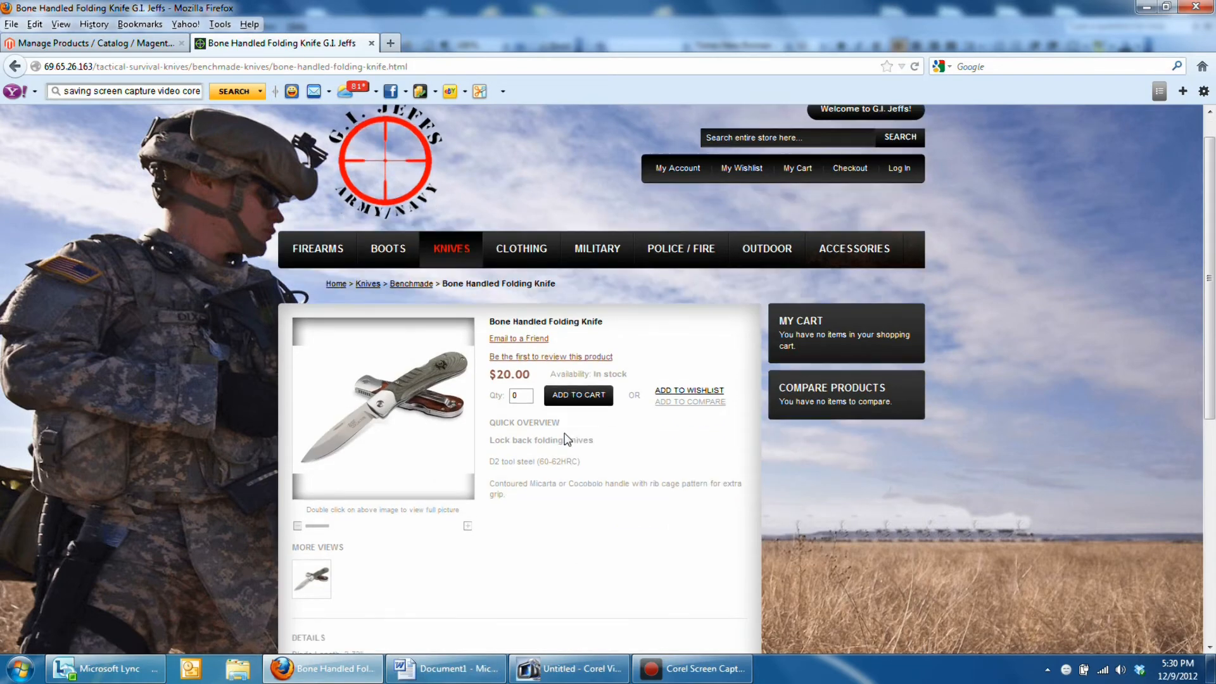
pyautogui.scroll(-1, 567, 439)
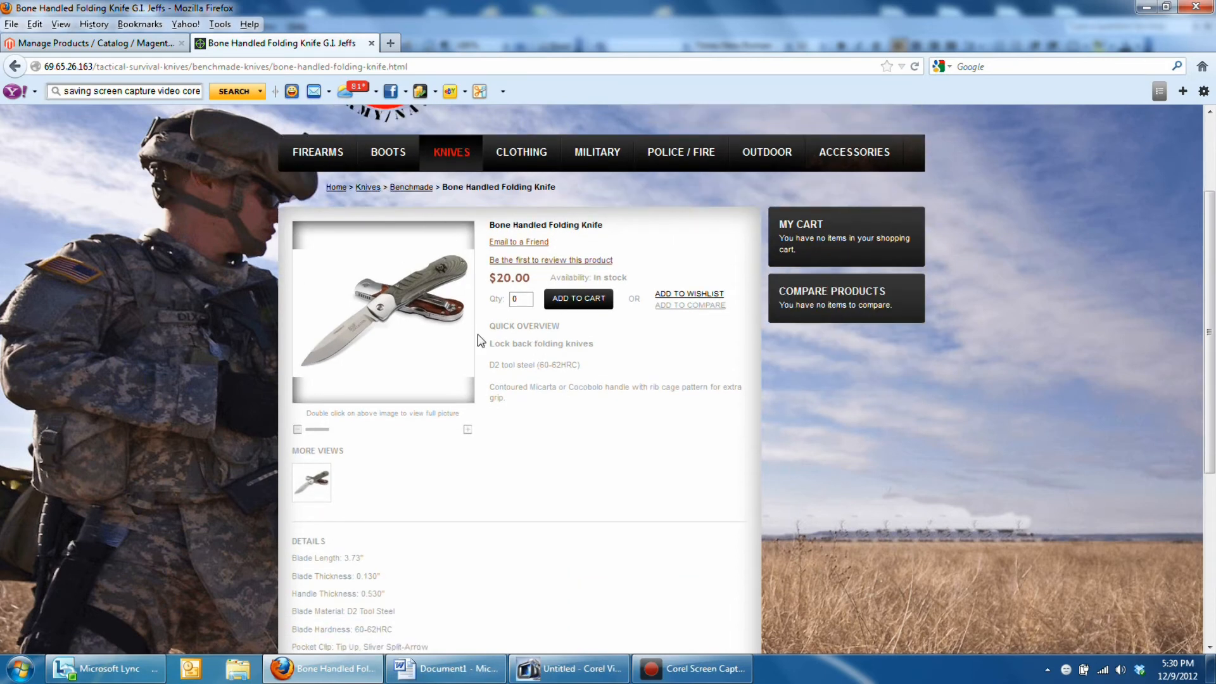
pyautogui.scroll(-6, 462, 478)
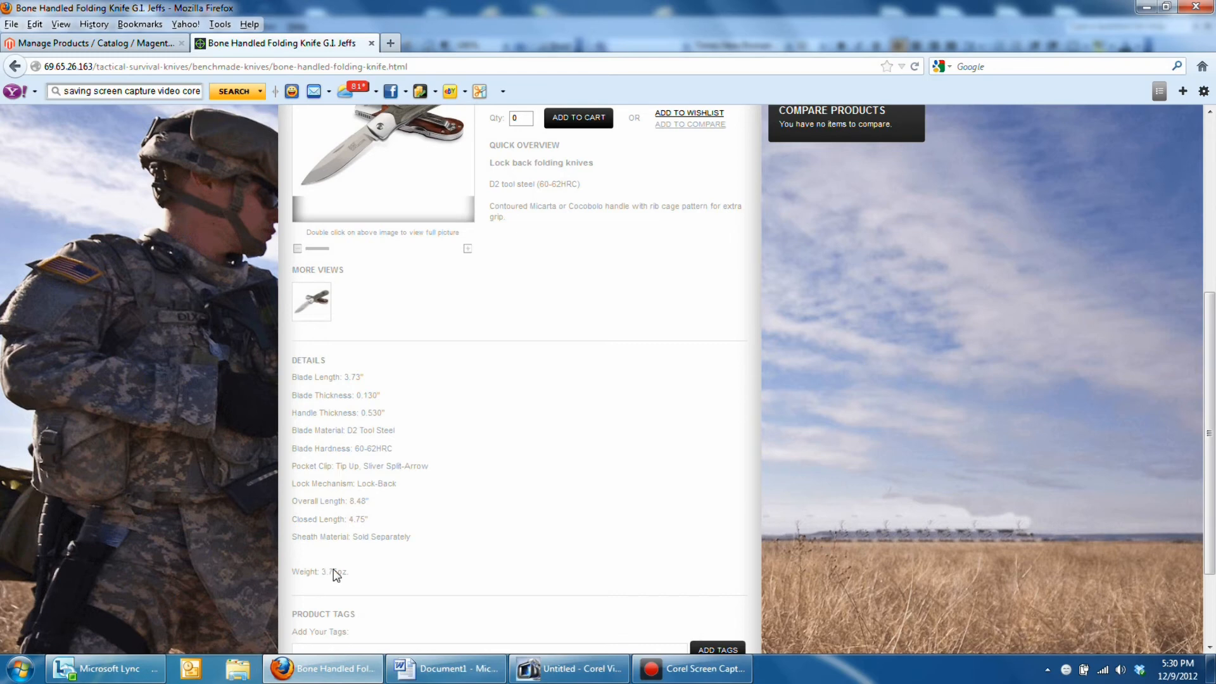
pyautogui.scroll(5, 577, 450)
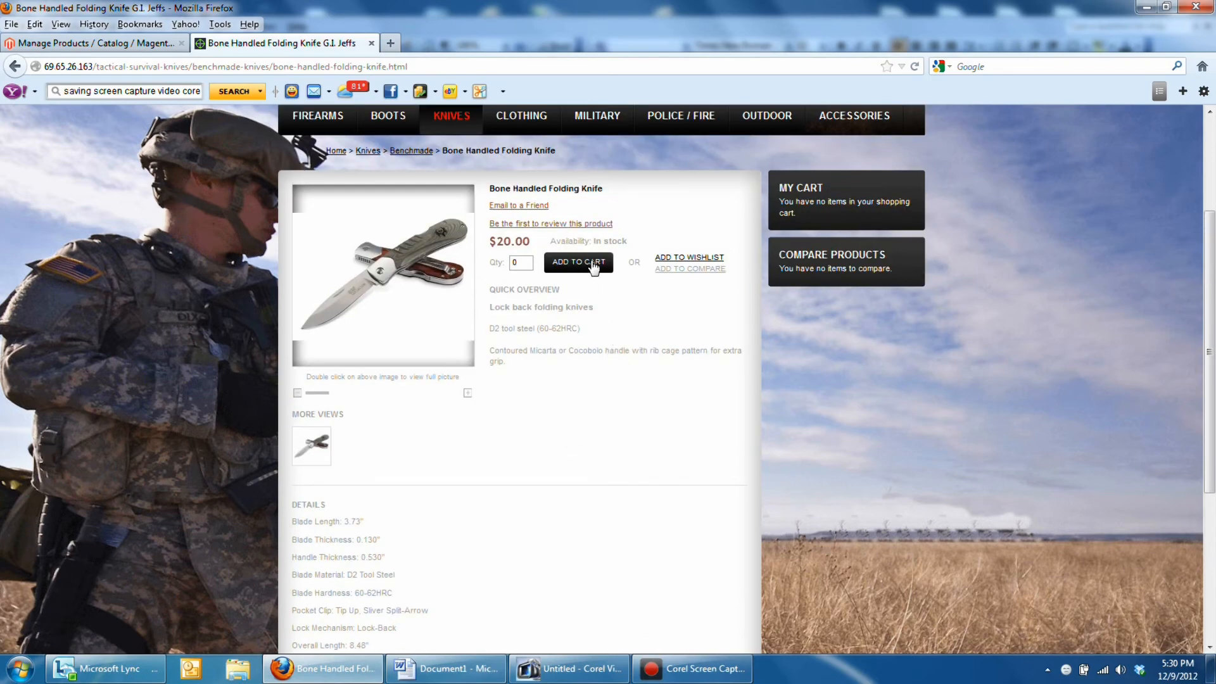
pyautogui.click(95, 45)
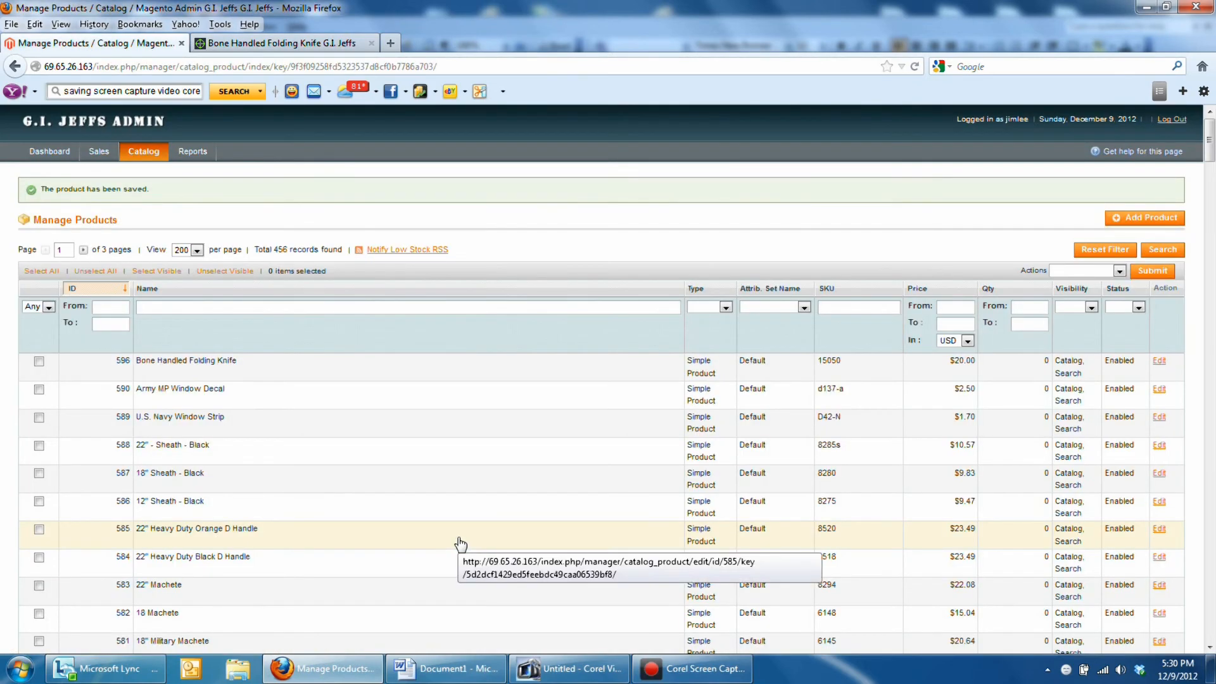